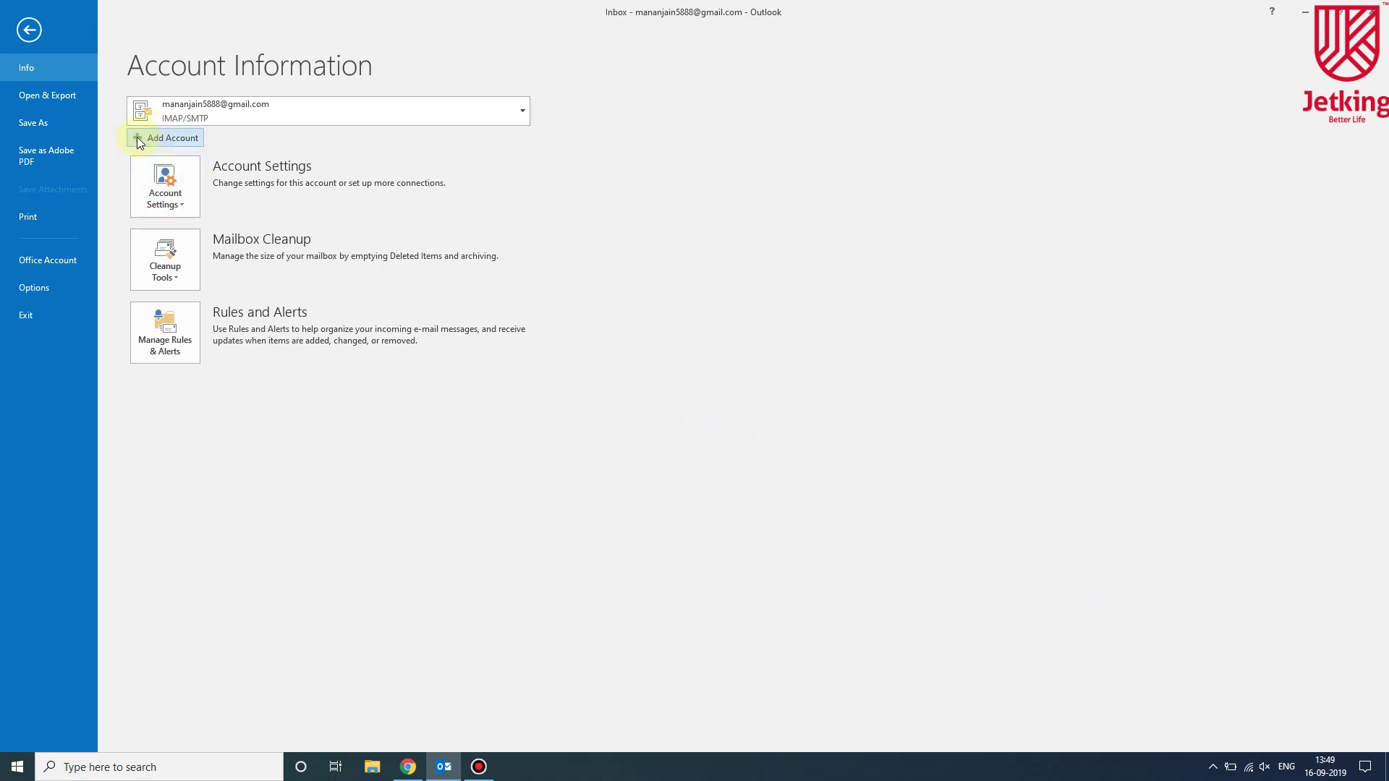
Step: Open the Add Account dialog from File > Info
click(158, 139)
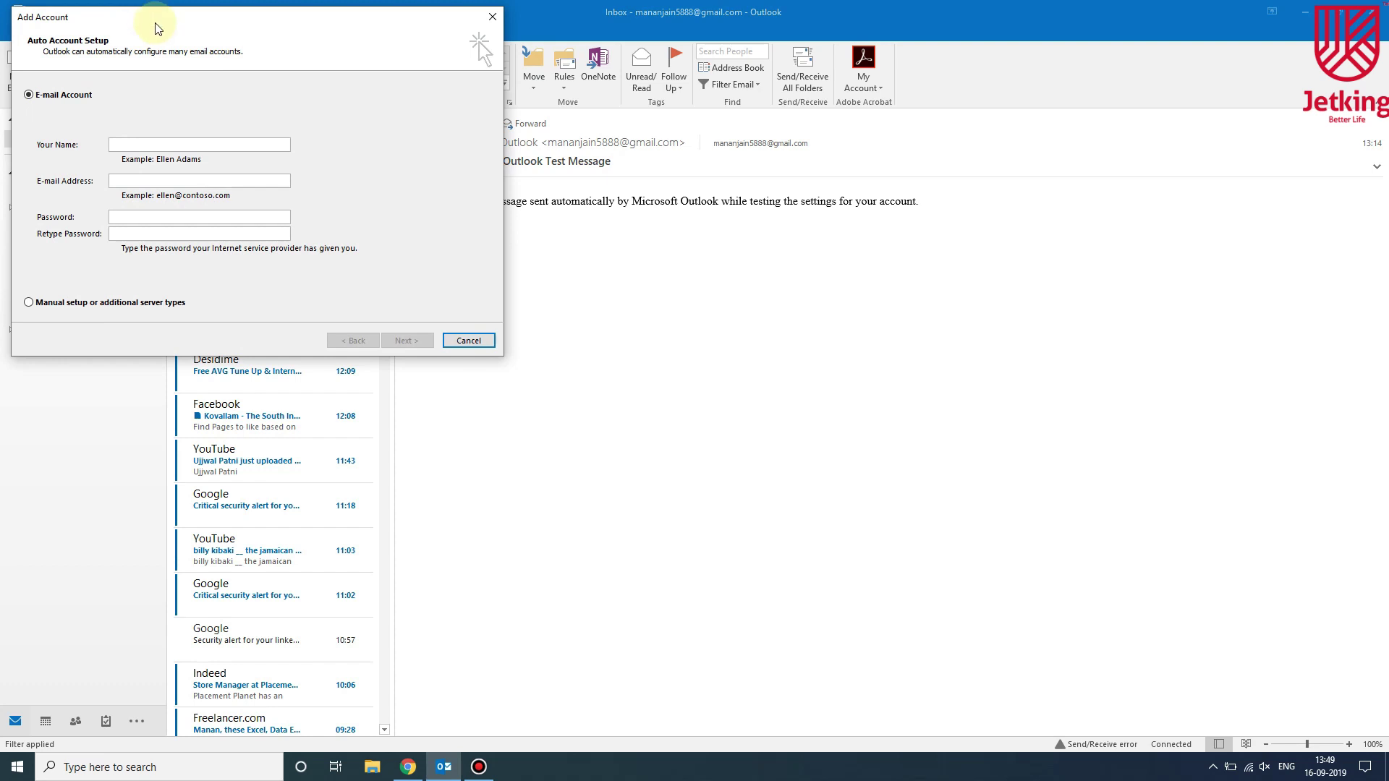
Step: Choose manual setup with the POP or IMAP service to reach the account settings form
drag(134, 18, 568, 128)
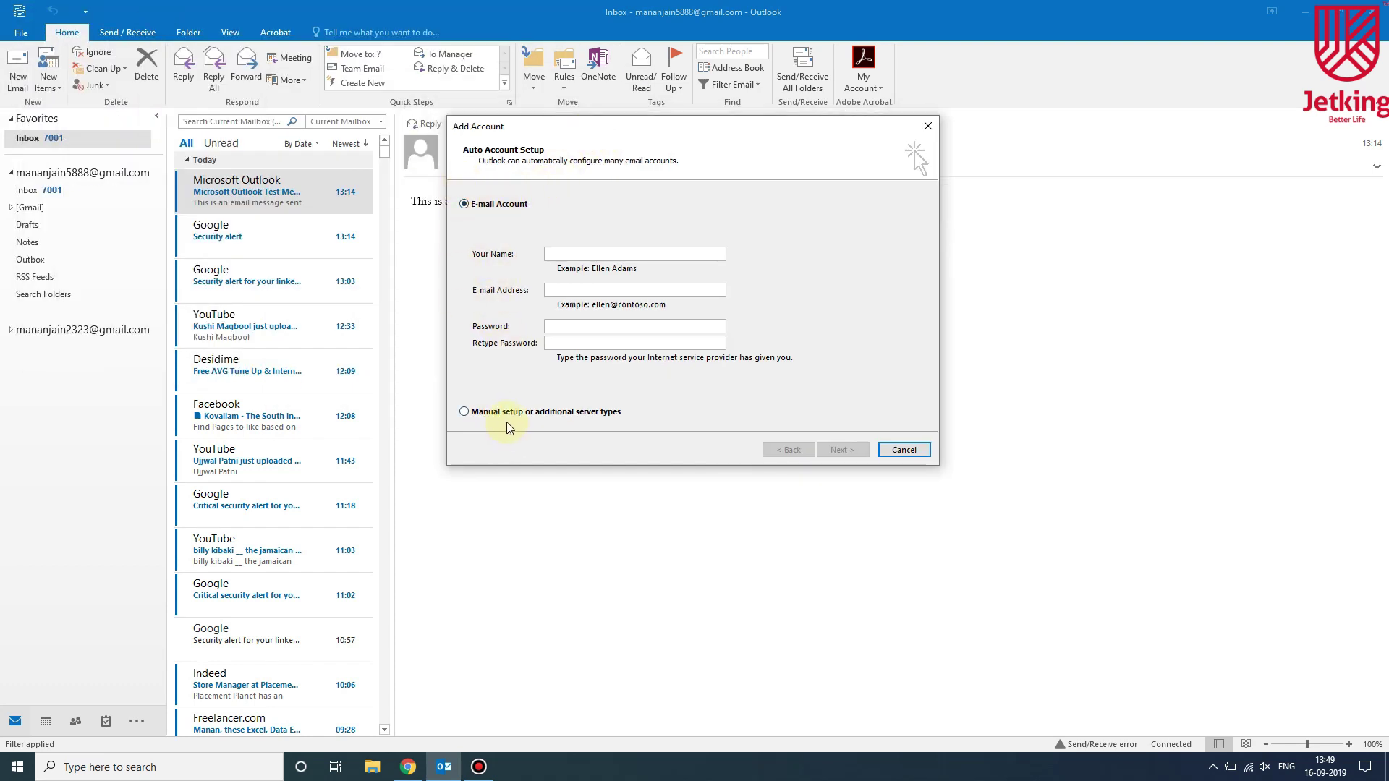
click(468, 415)
click(842, 450)
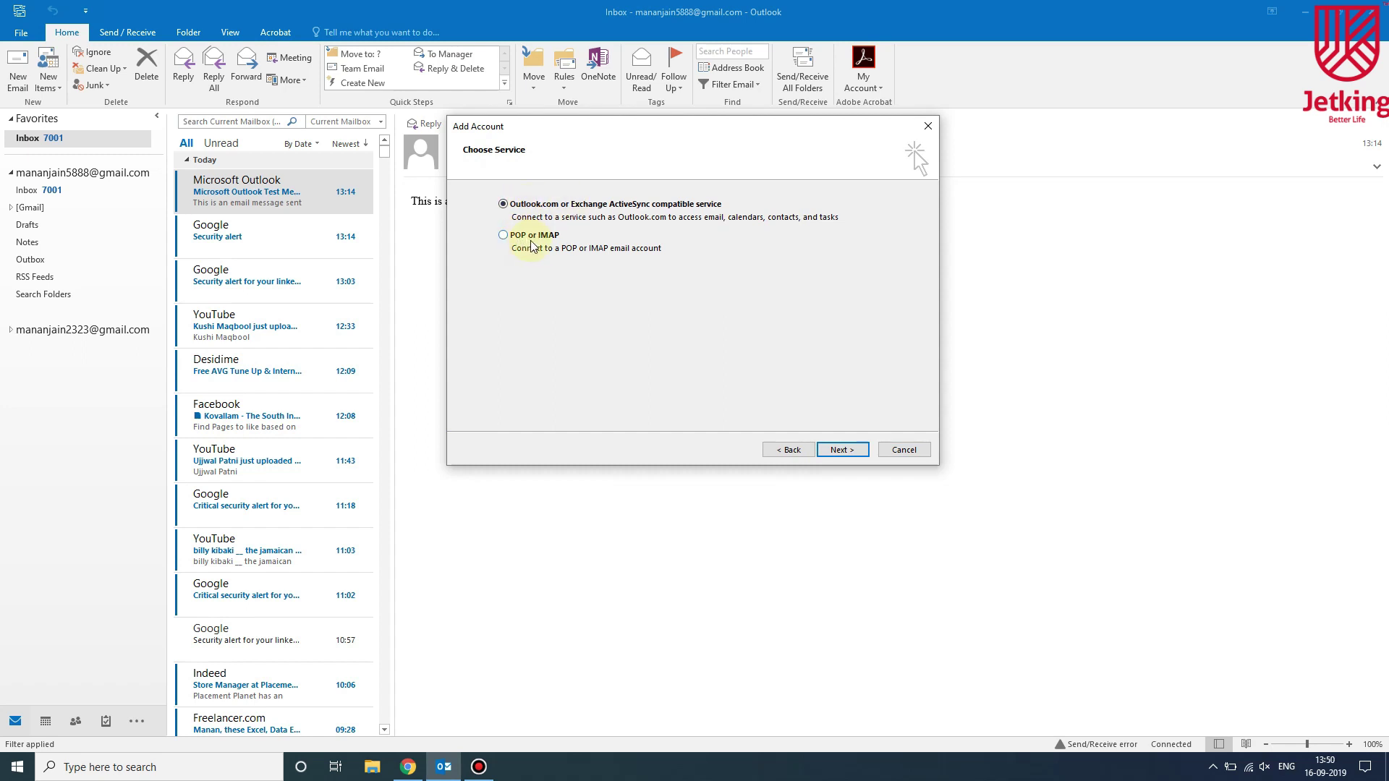
click(504, 236)
click(842, 449)
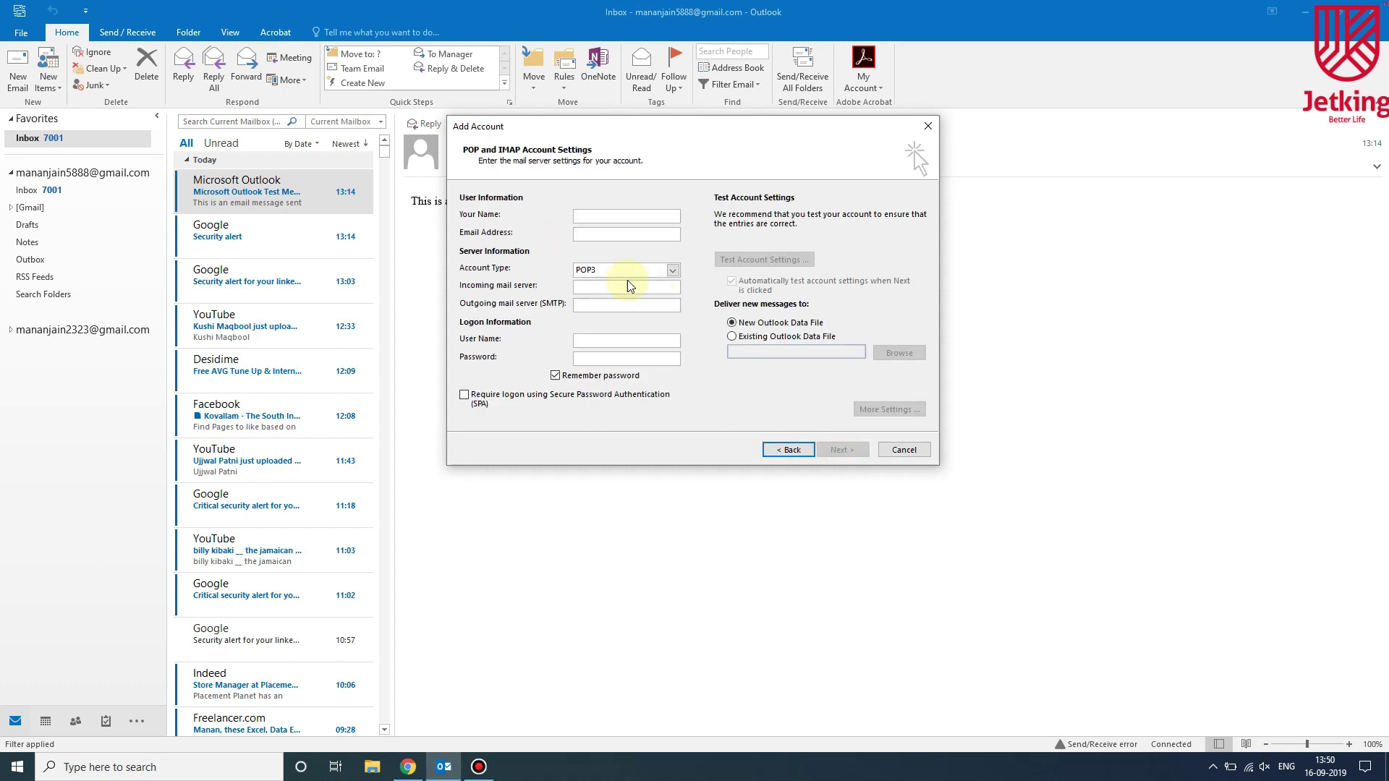
Step: Enter the account holder's name, set account type IMAP and outgoing server smtp.gmail.com
click(619, 220)
text(Manan Jain)
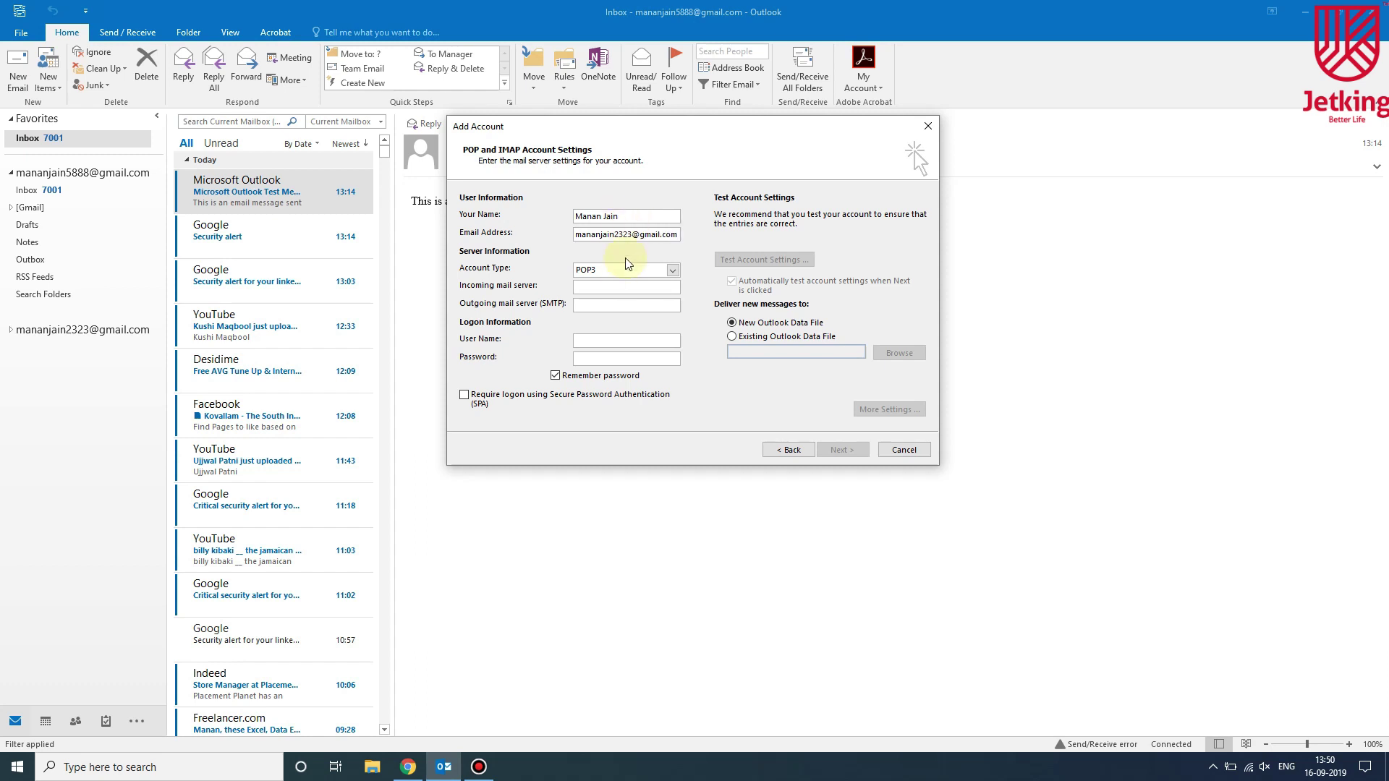
click(673, 270)
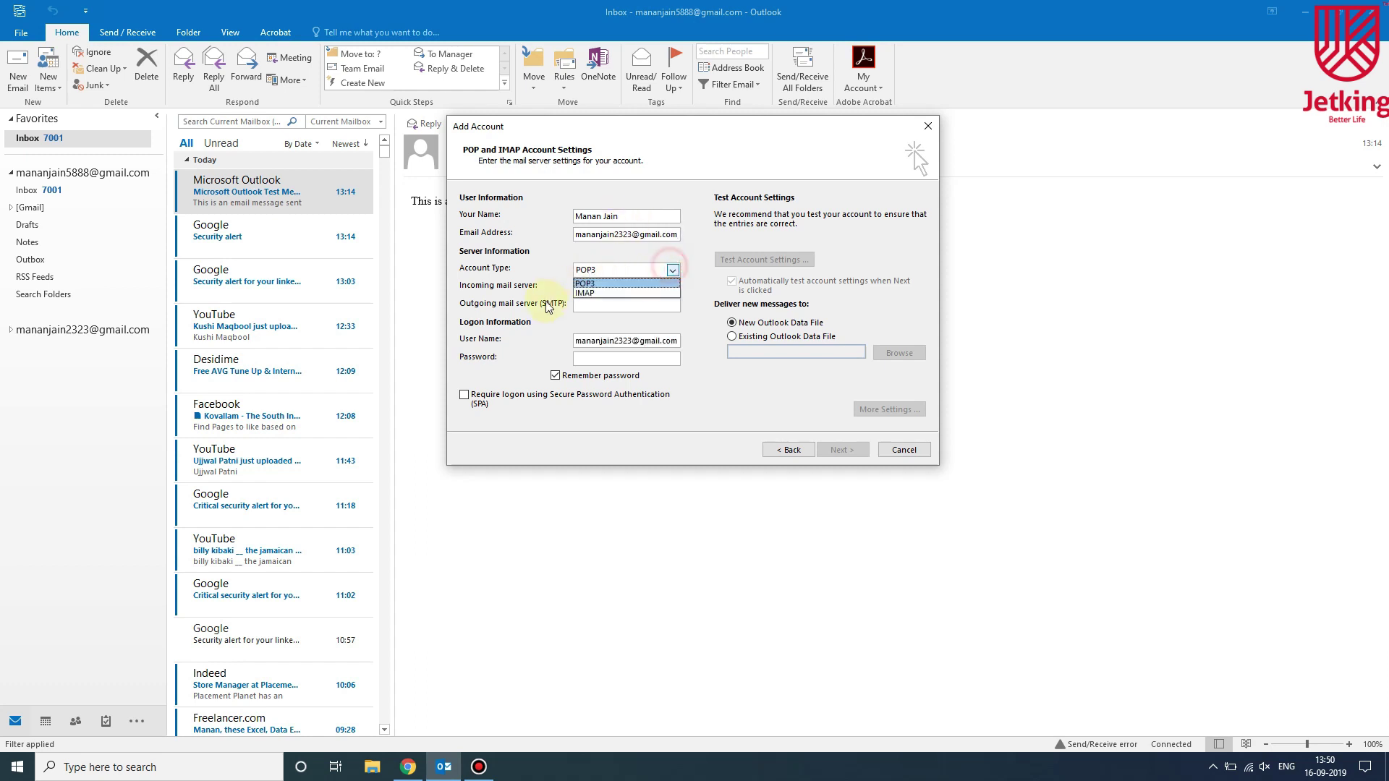
click(588, 293)
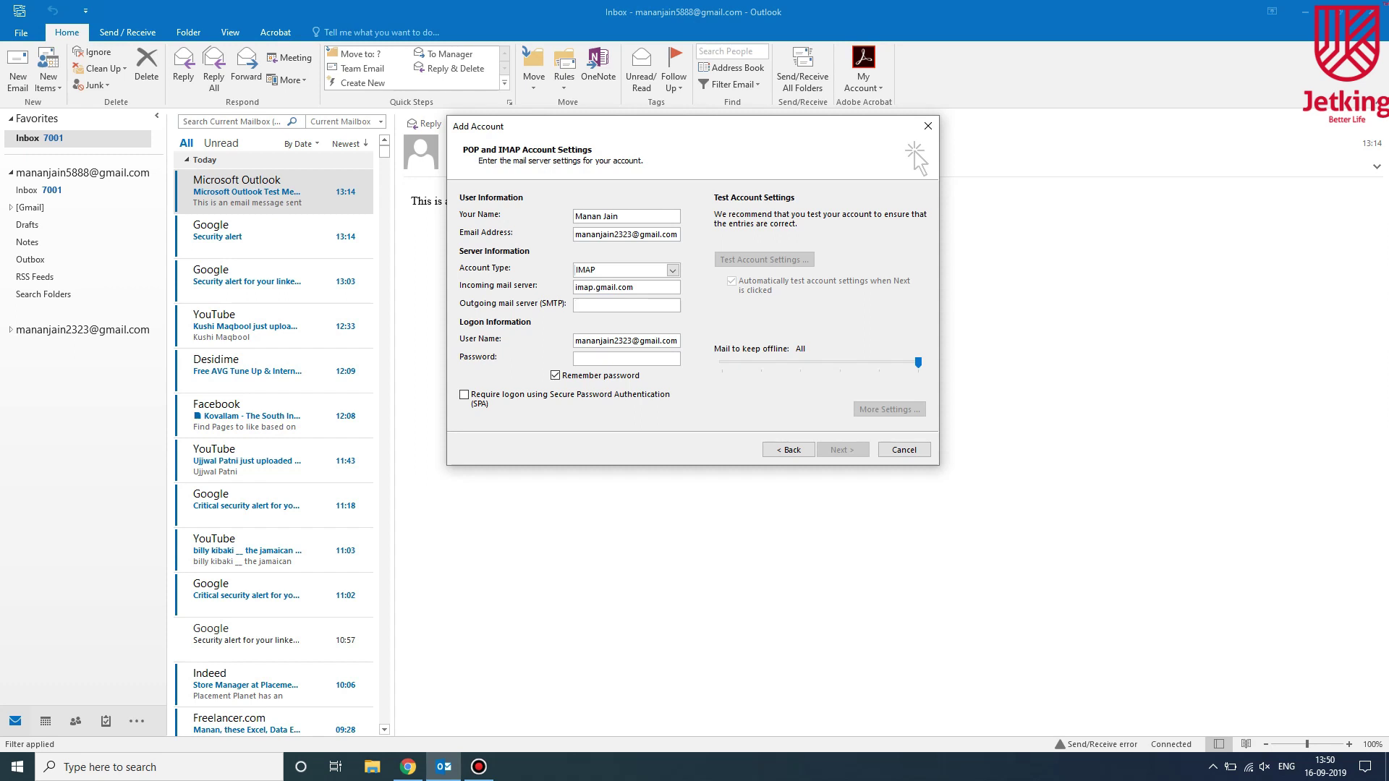
text(smtp.gmail.com)
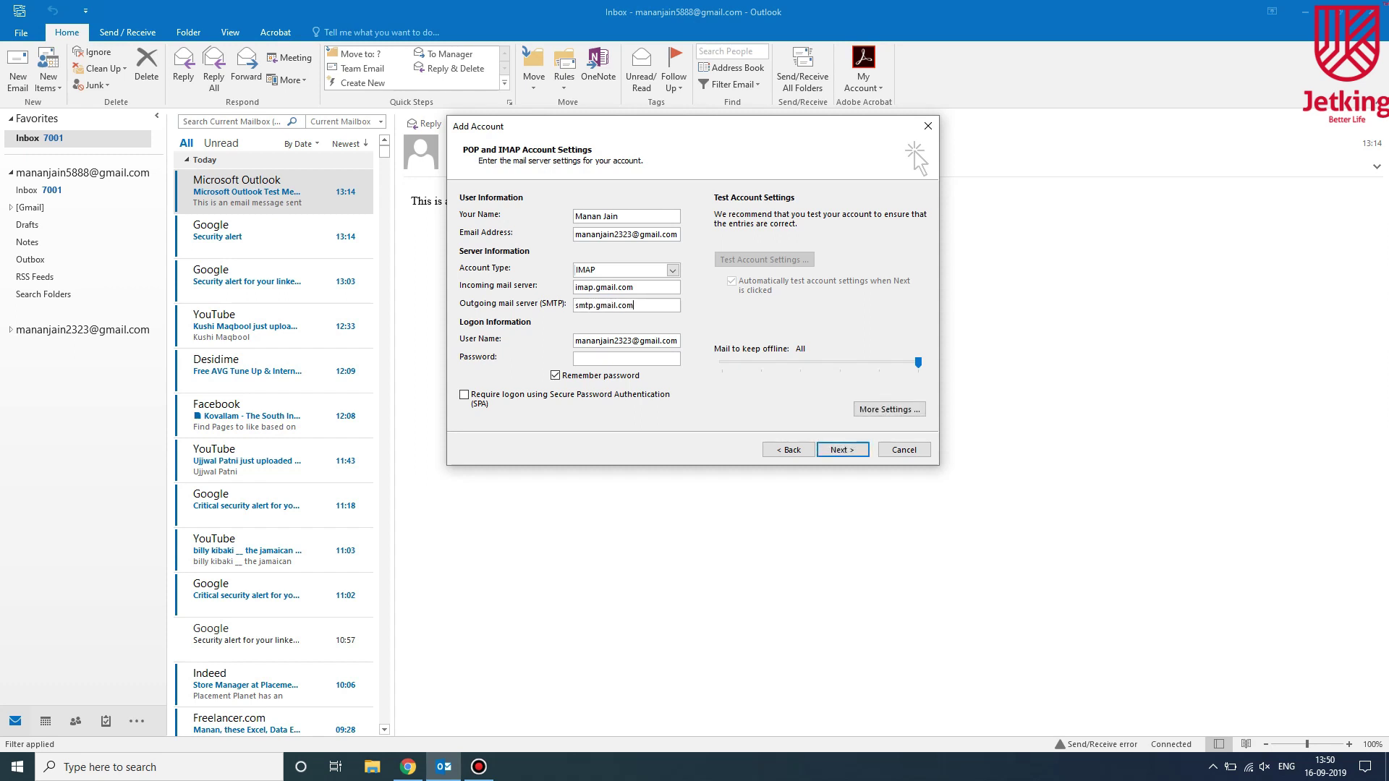
Step: Keep account type IMAP with imap.gmail.com incoming, enter the password, and run the account test
click(615, 269)
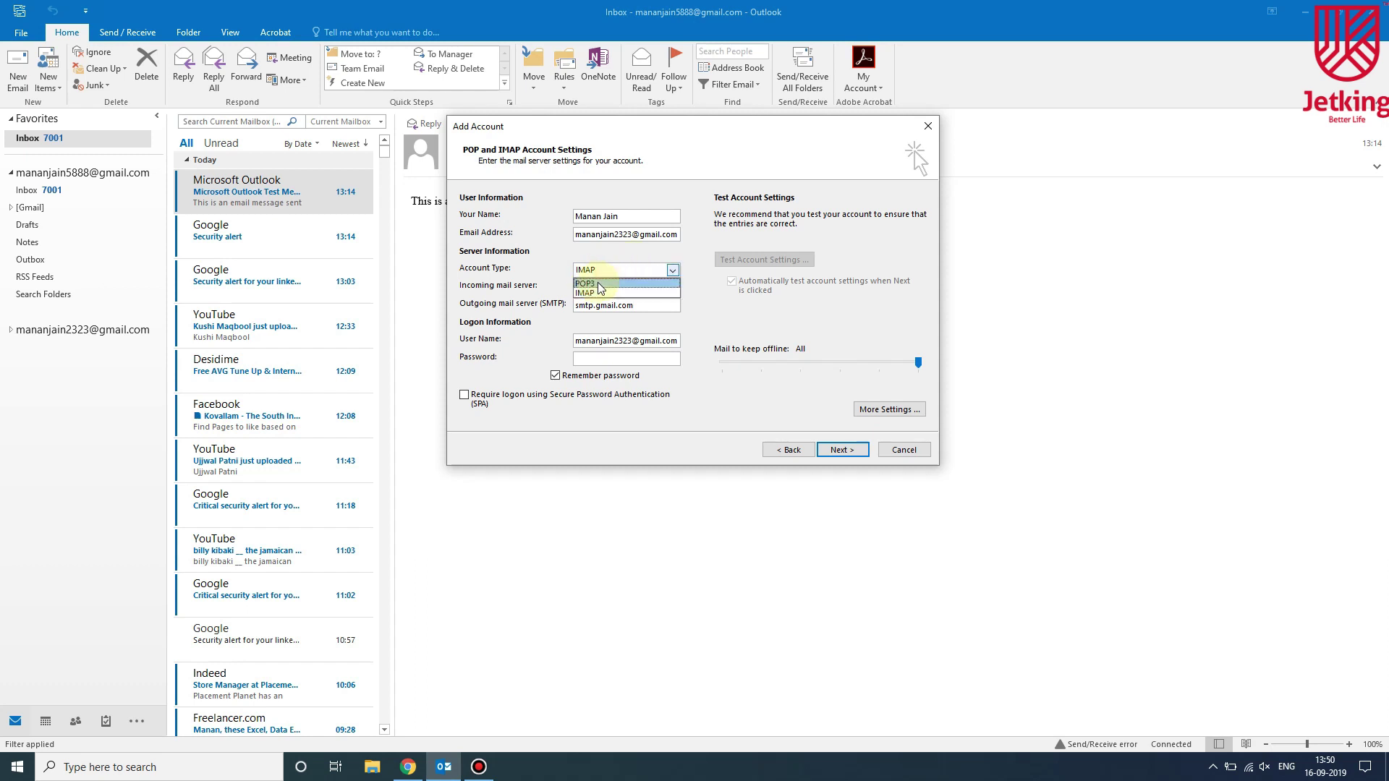
click(619, 283)
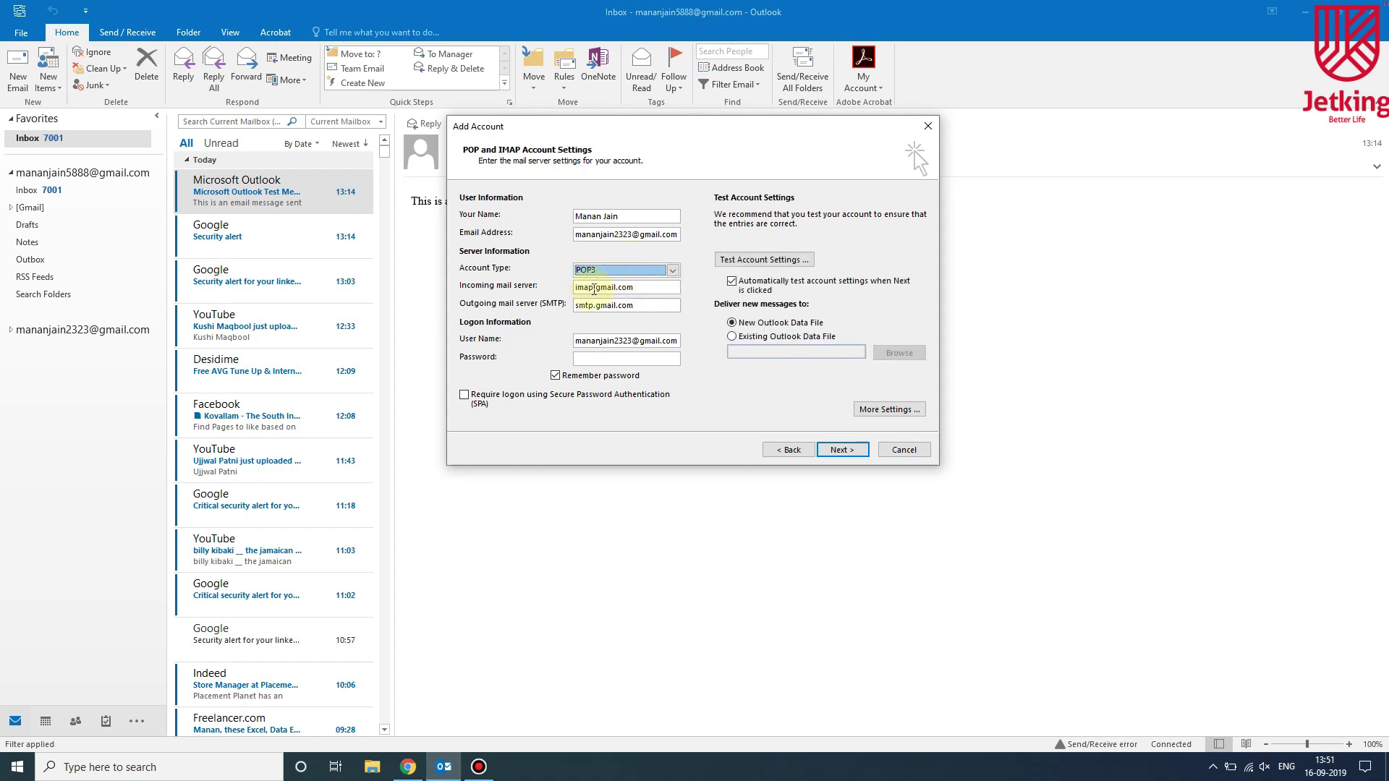
drag(594, 289, 576, 288)
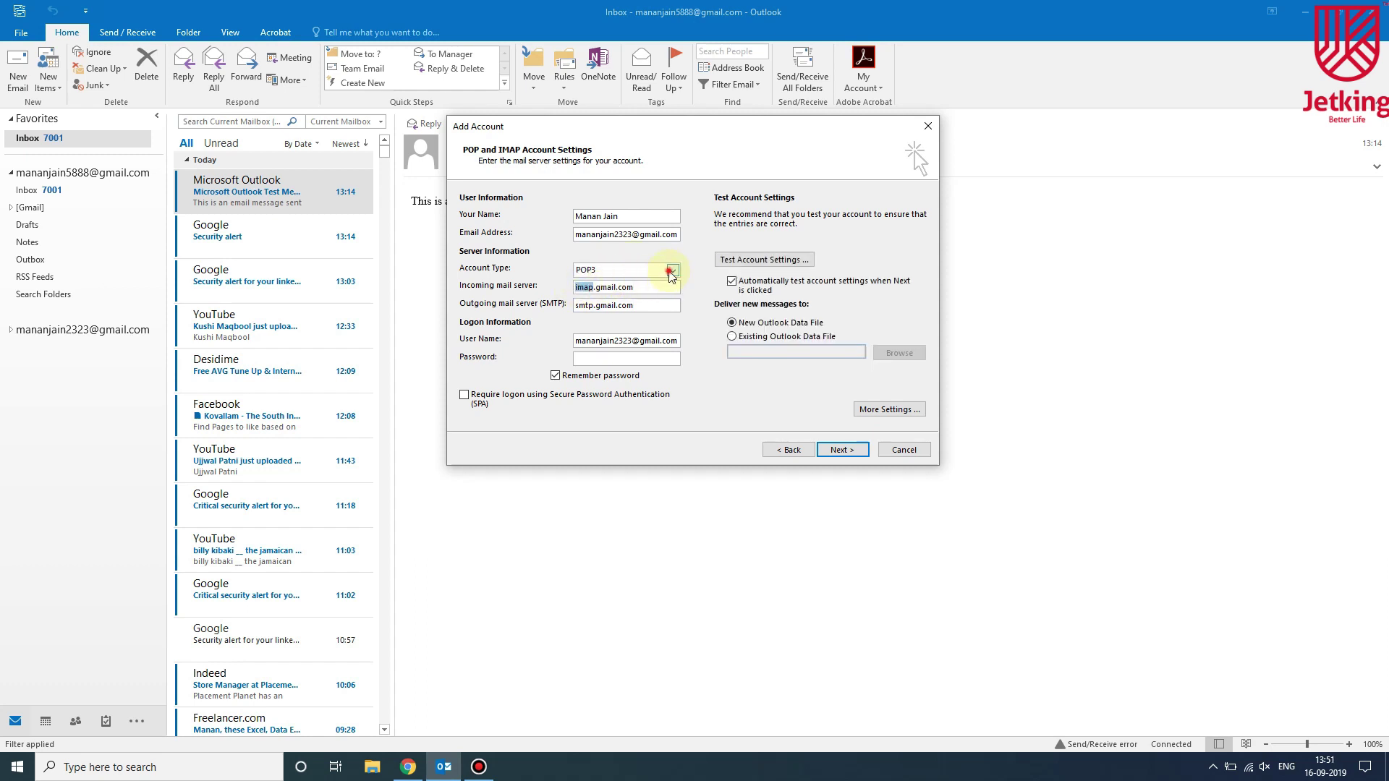
click(671, 271)
click(616, 293)
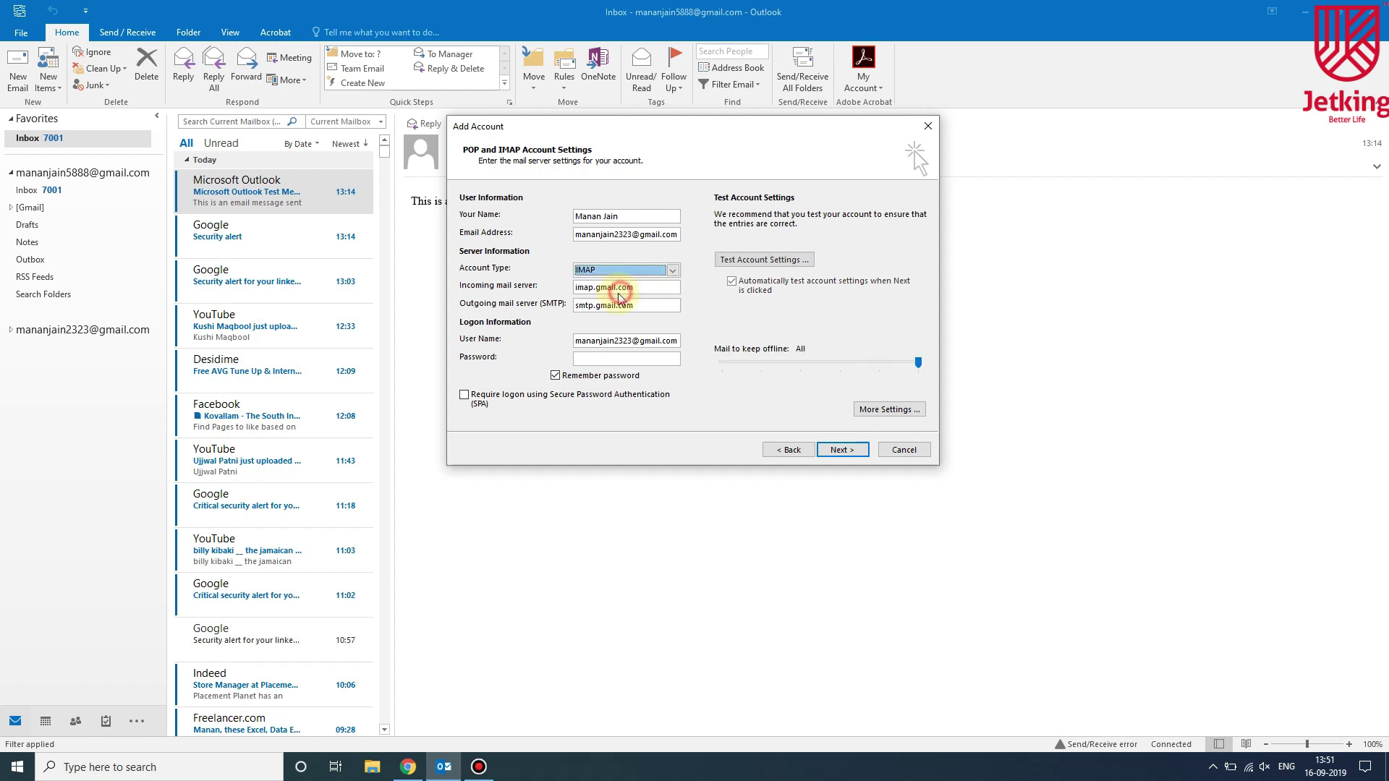
click(594, 357)
text(*)
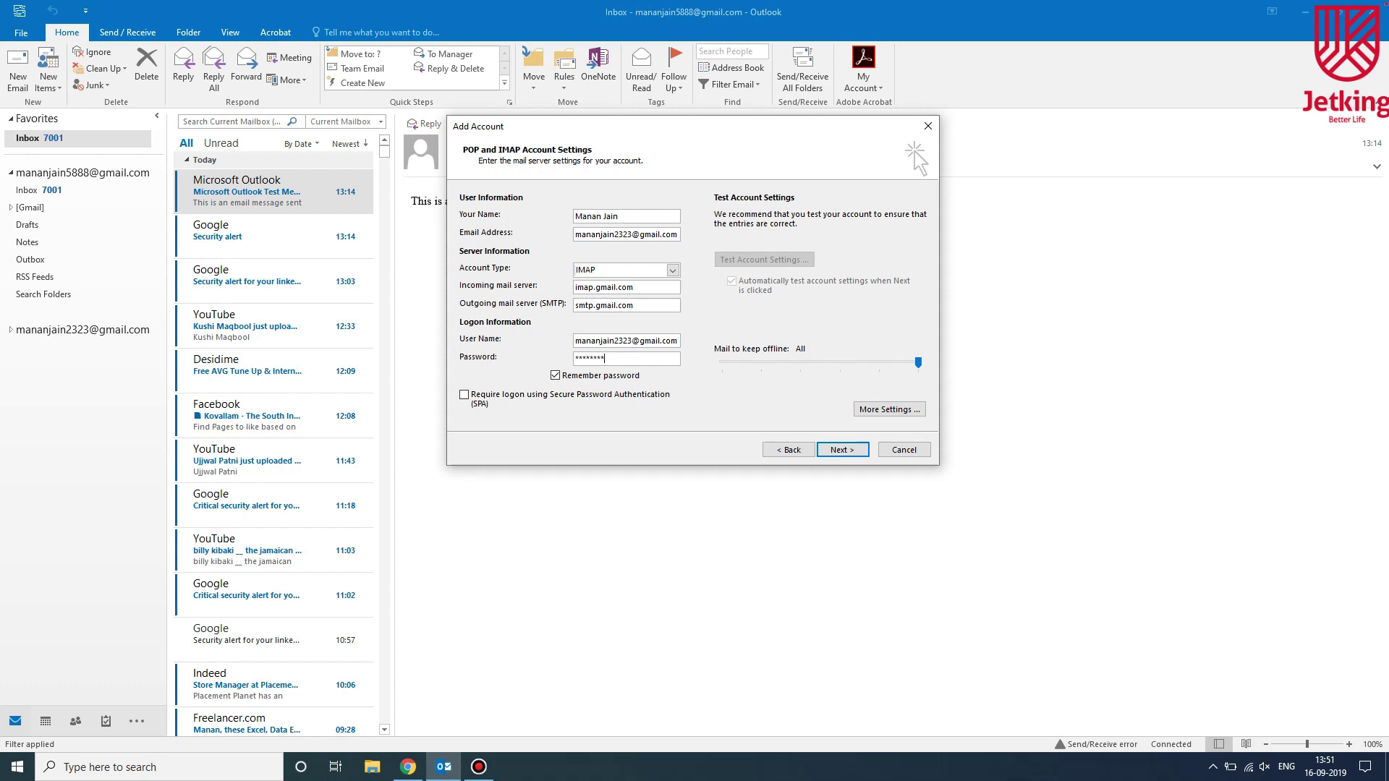
click(834, 450)
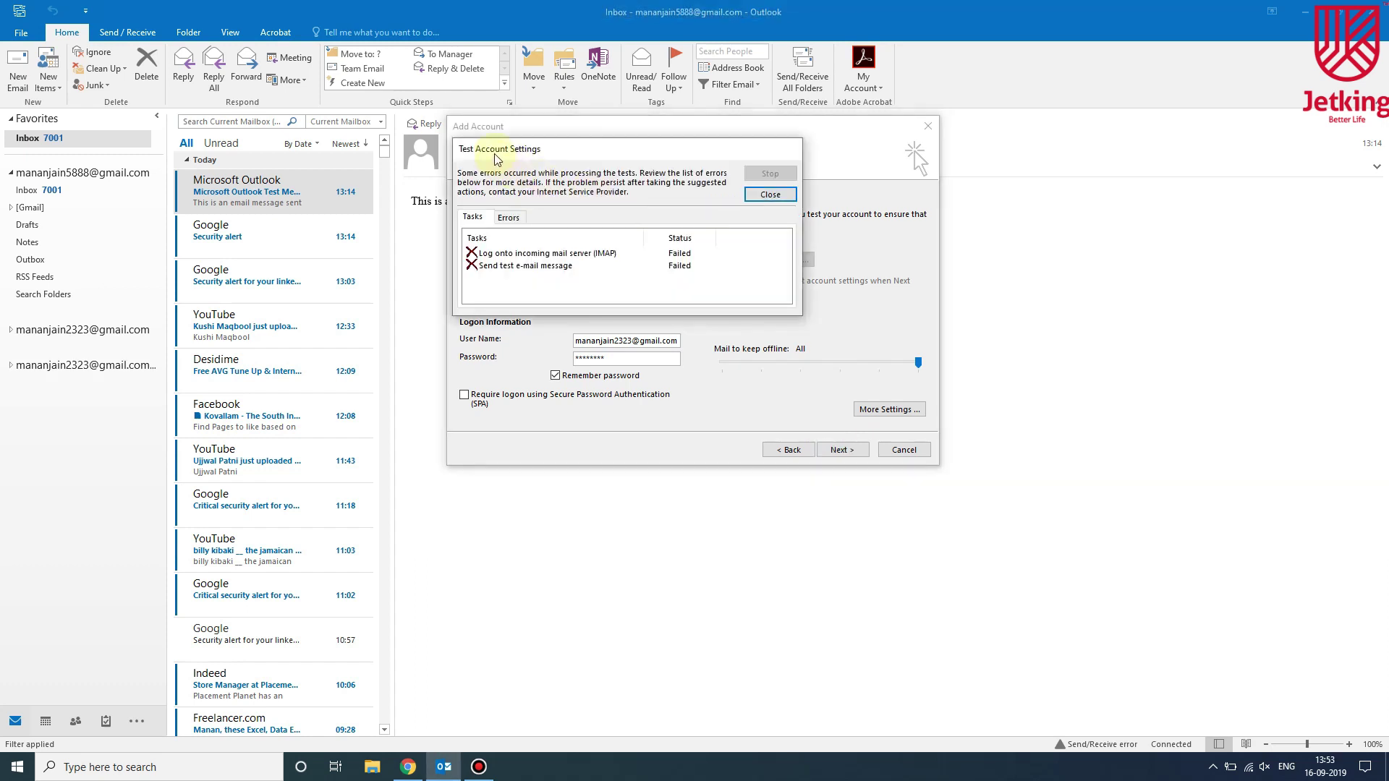
Step: Review the test's IMAP login and sending errors, close the results, and switch to Gmail in Chrome
drag(504, 156, 520, 159)
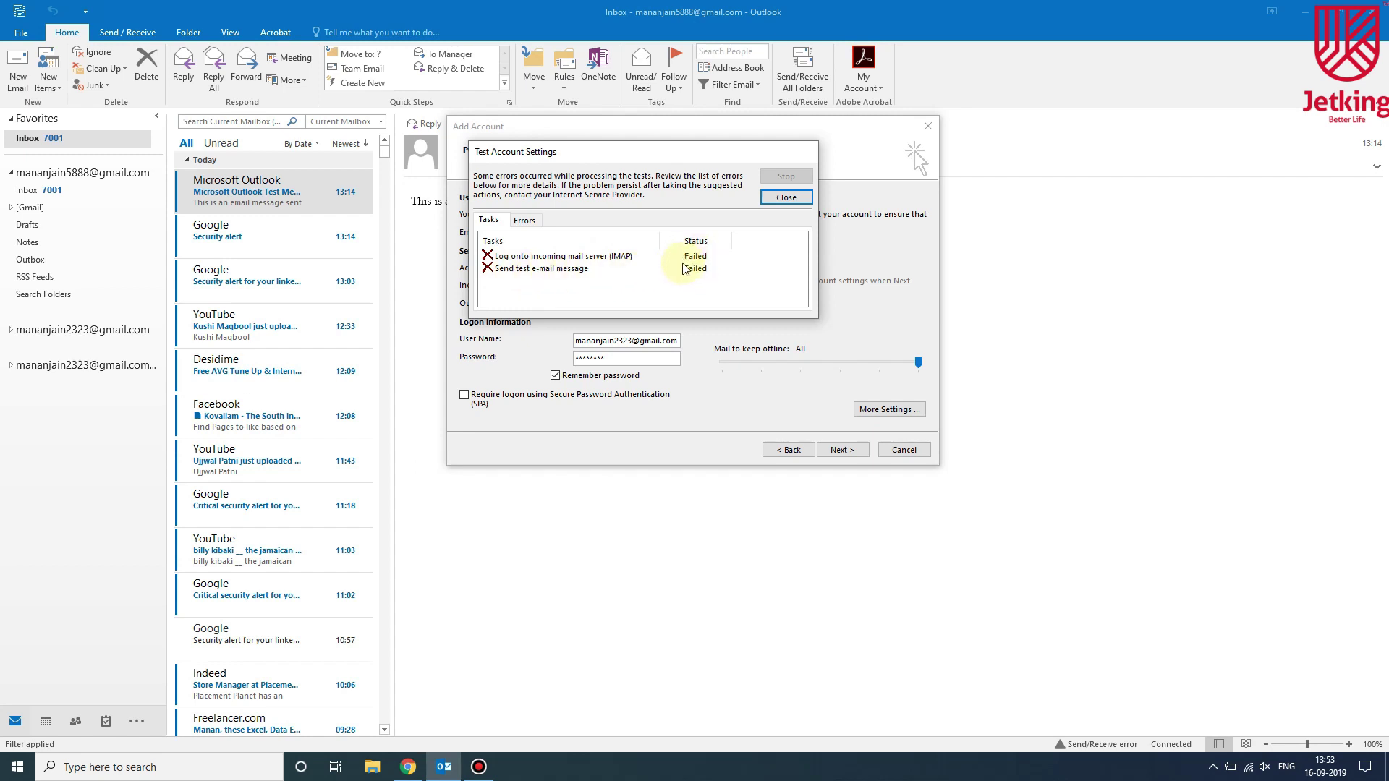
click(524, 220)
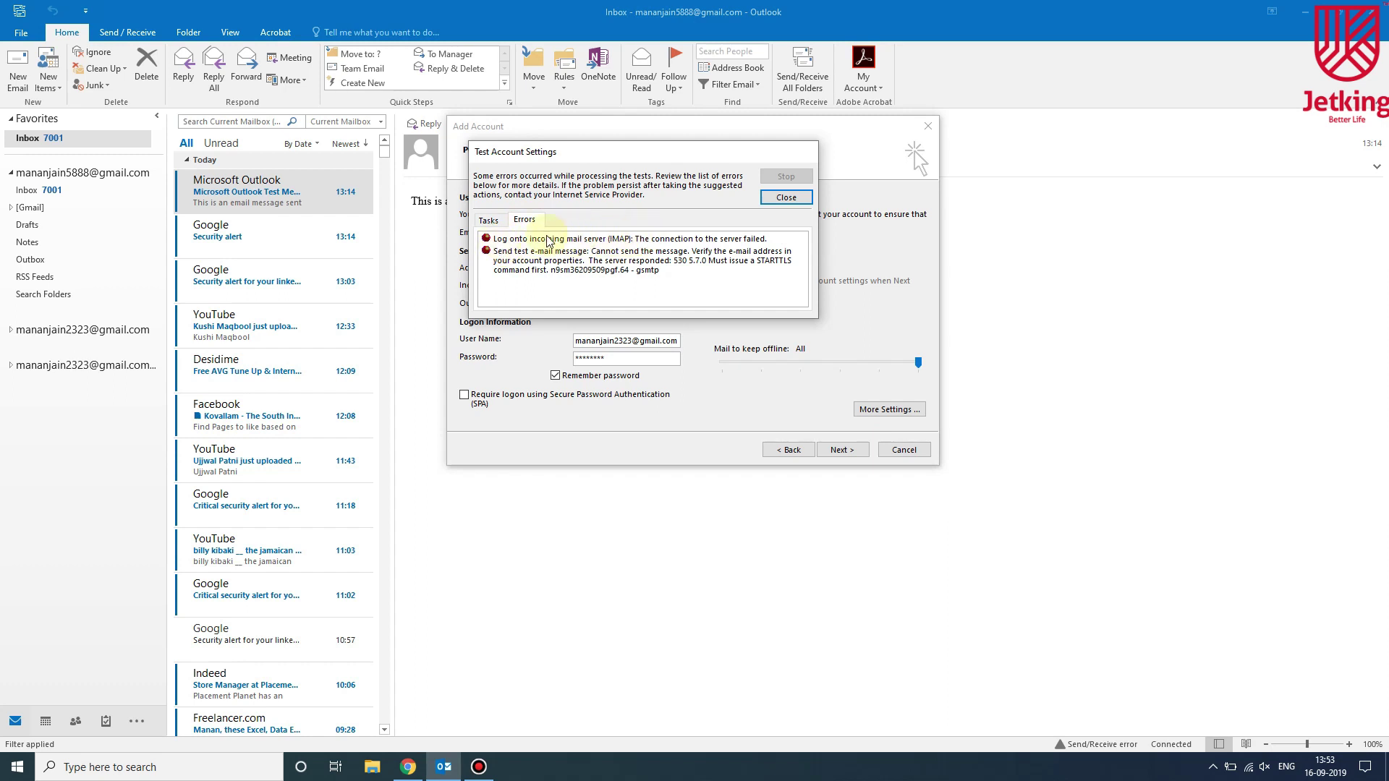
click(784, 198)
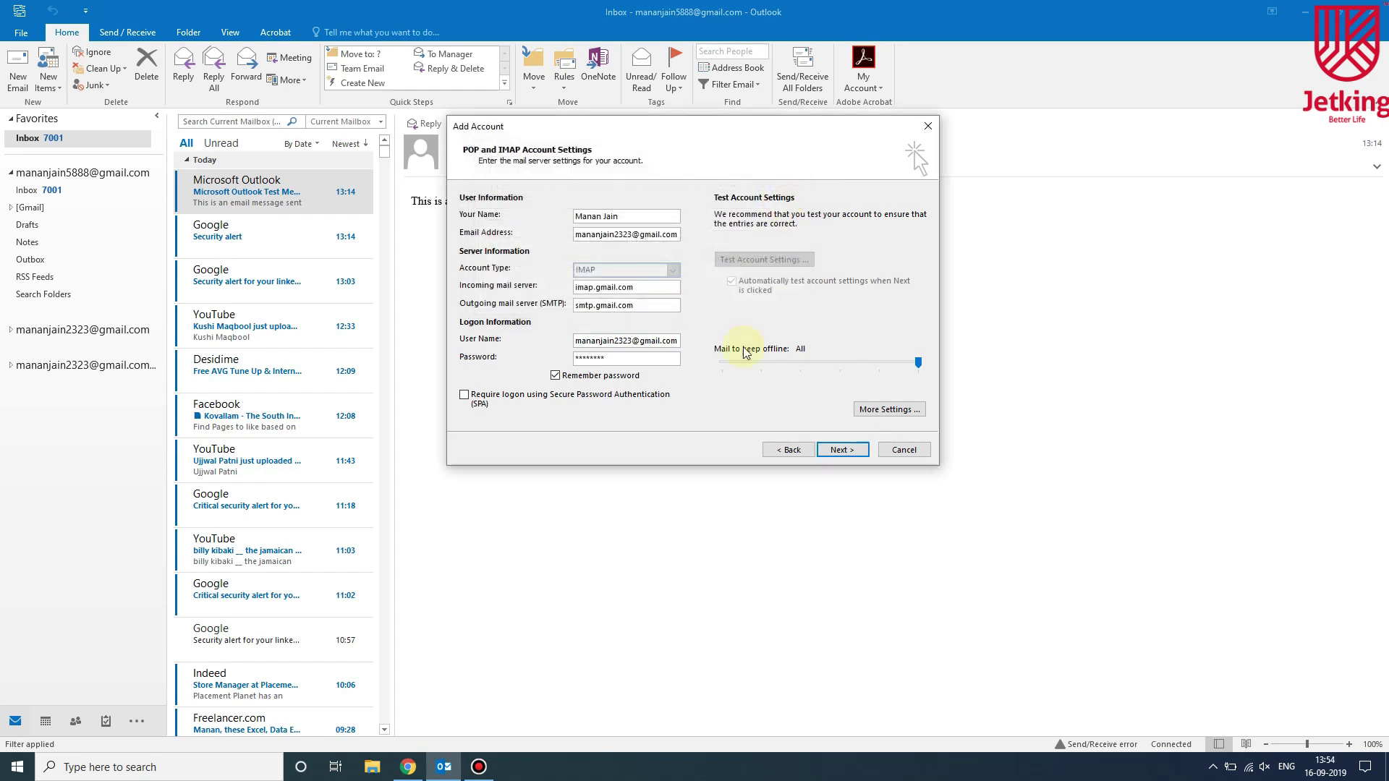
click(409, 767)
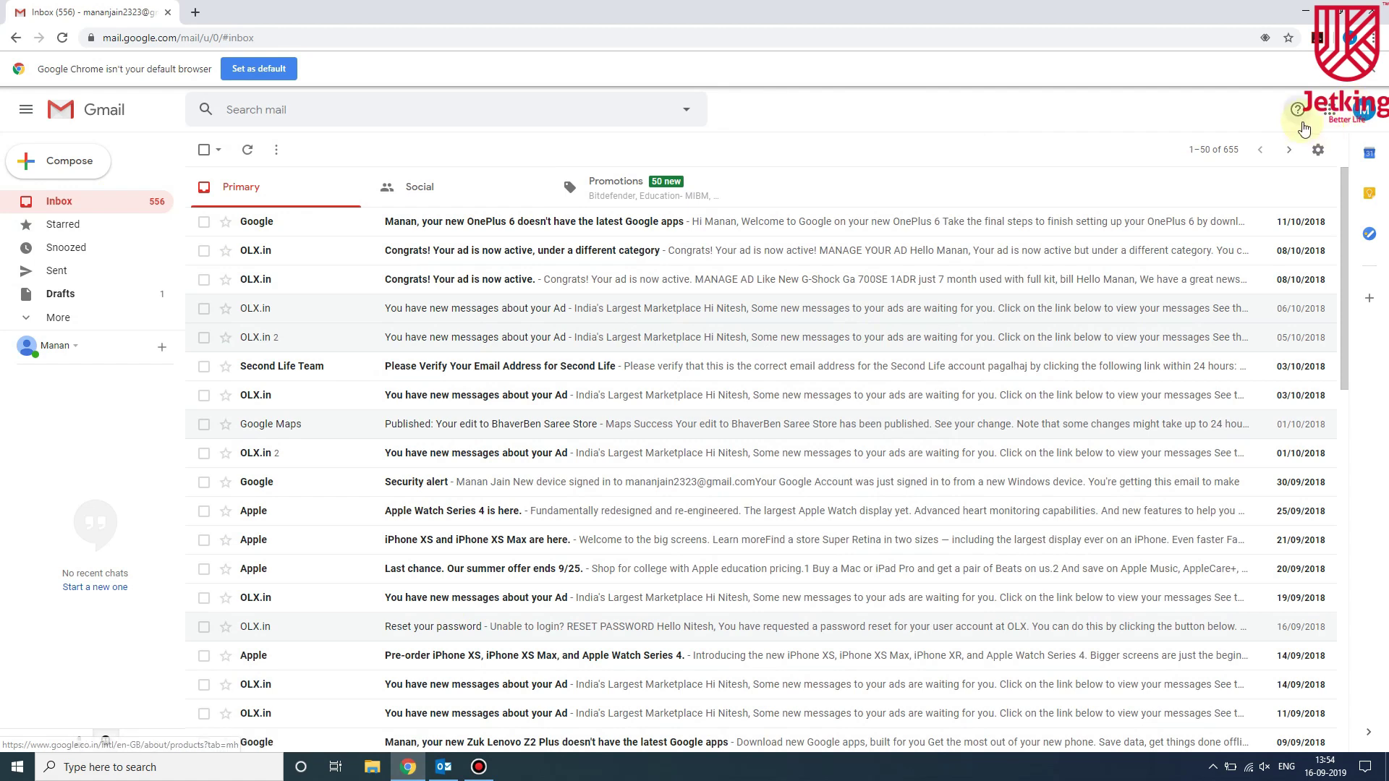
Step: Open Gmail's full Settings on the Forwarding and POP/IMAP tab
click(1317, 152)
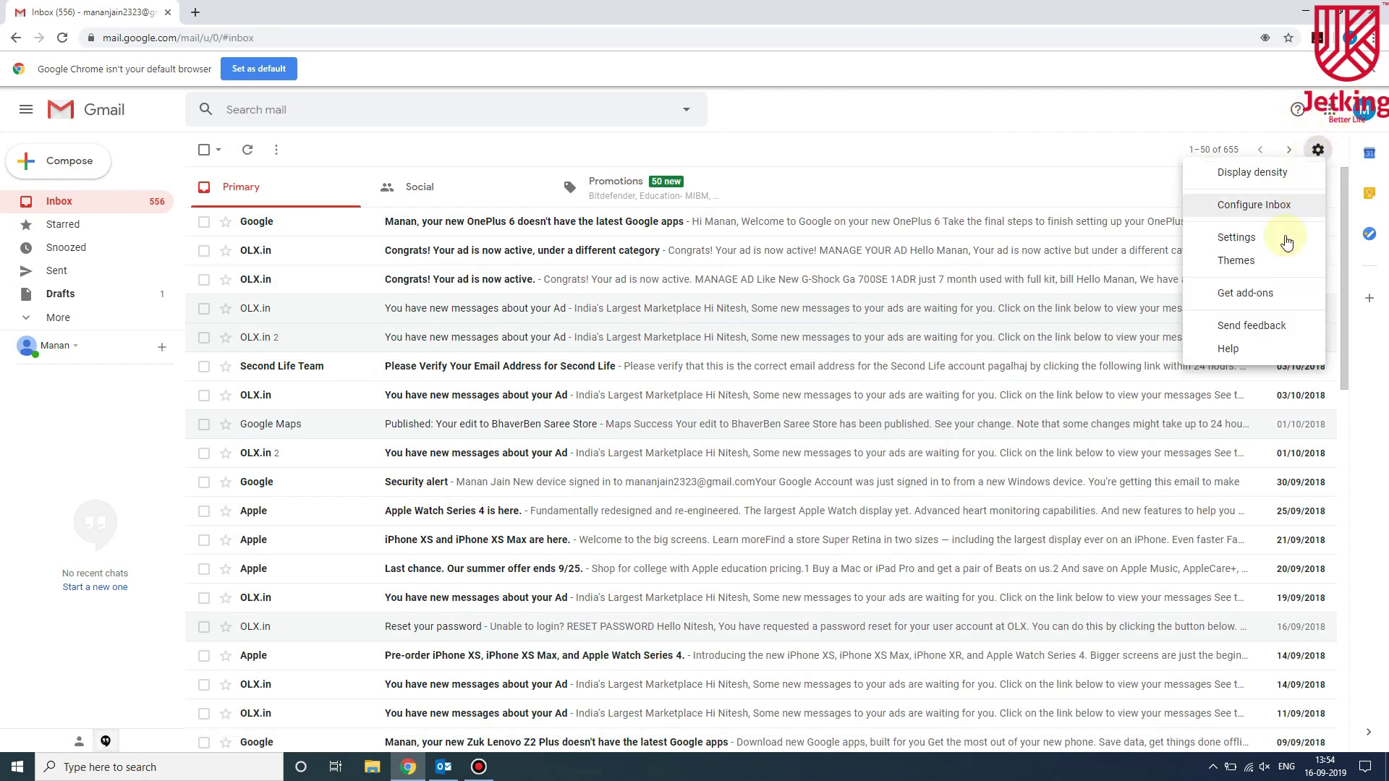
click(1252, 241)
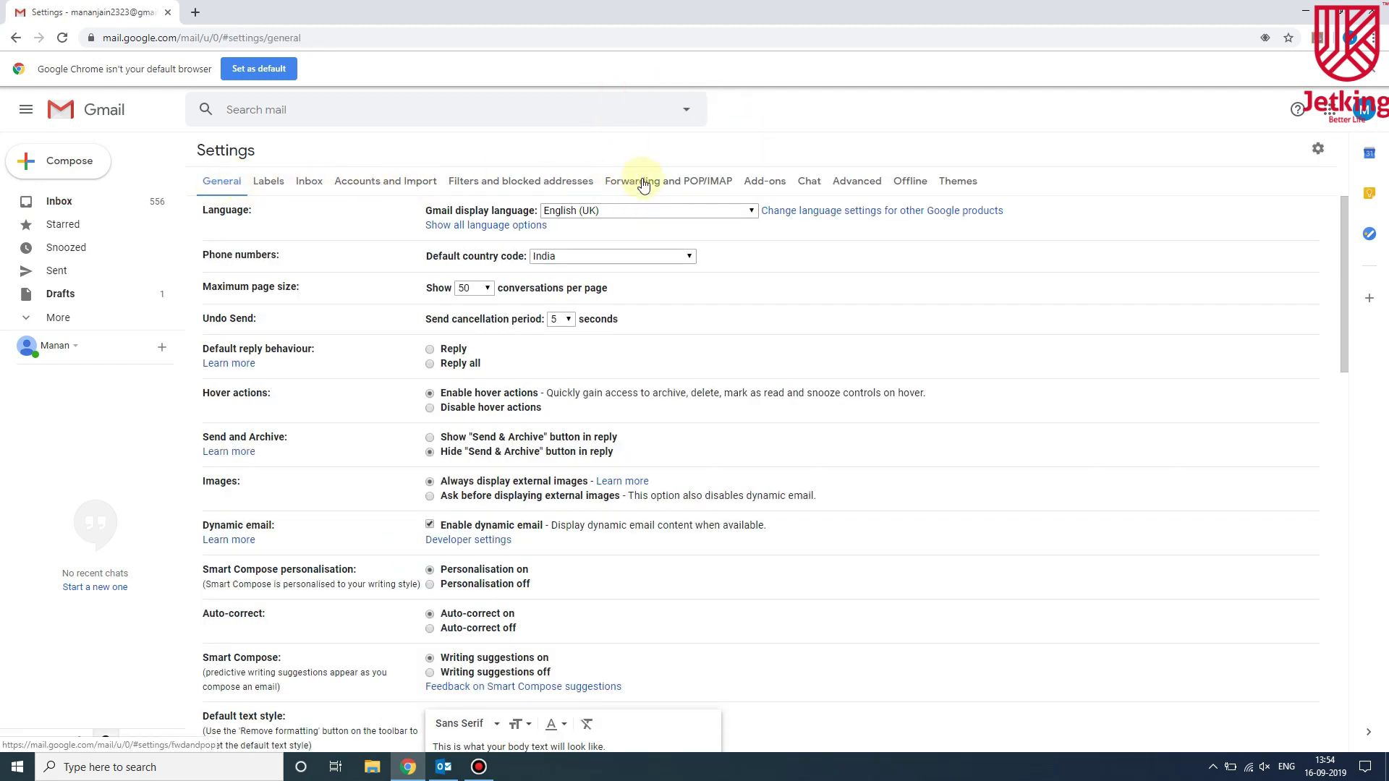
click(722, 186)
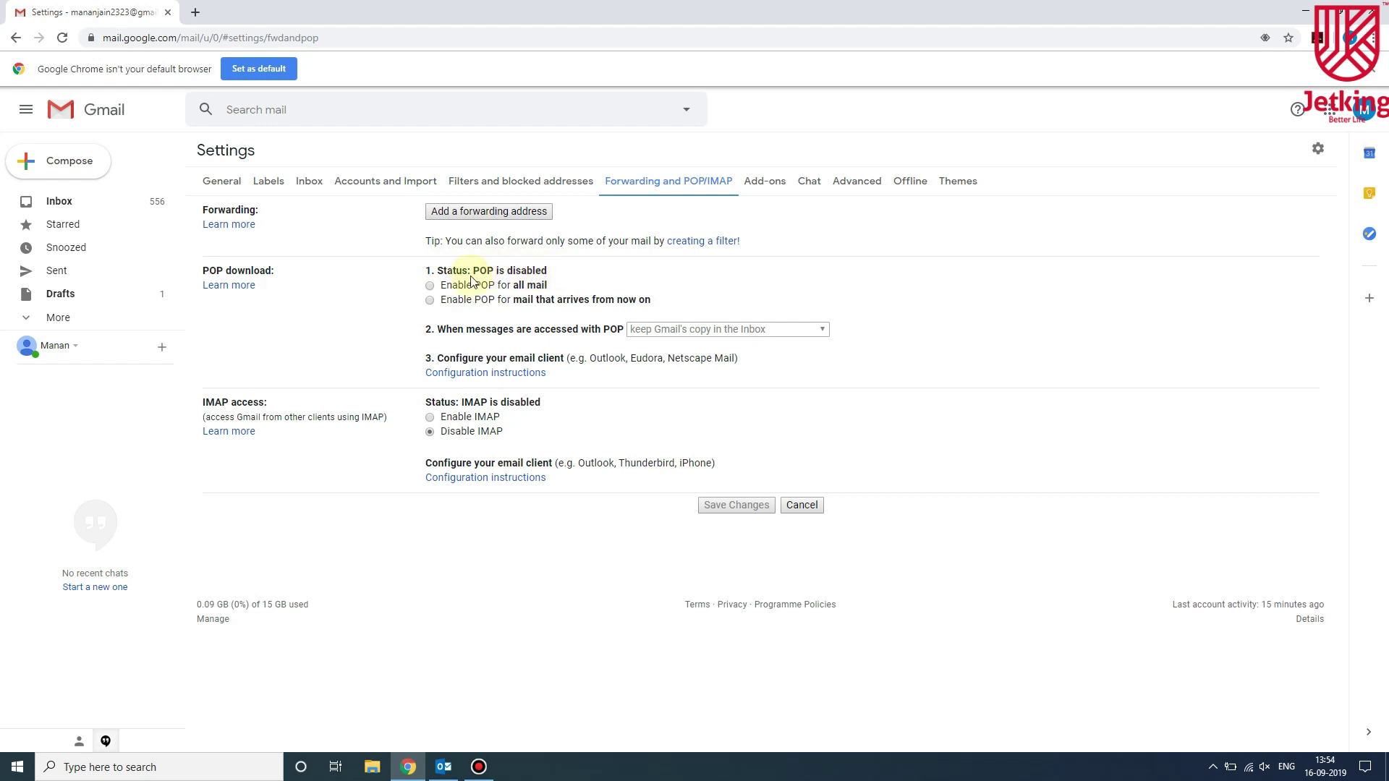
Step: Enable POP for mail arriving from now on and IMAP access, then save changes
click(431, 286)
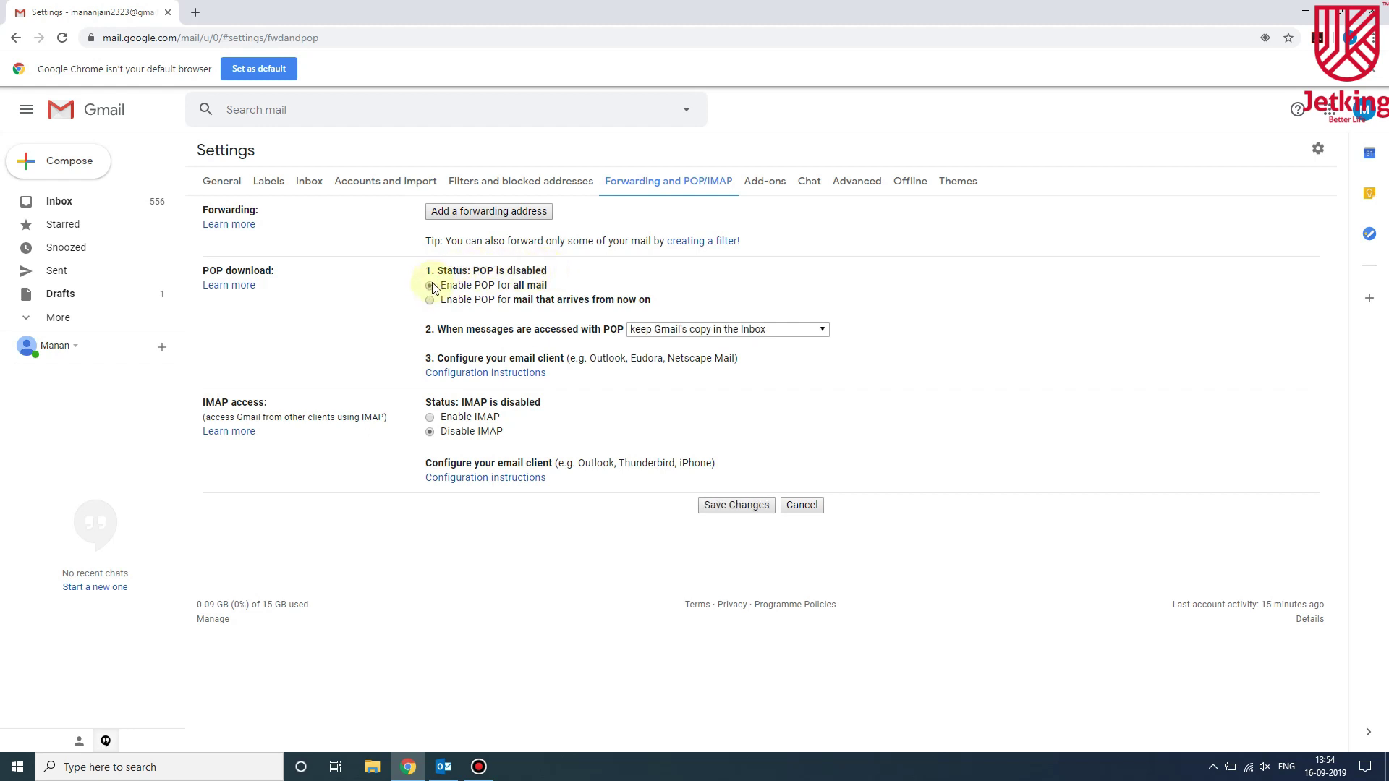
click(429, 300)
click(430, 419)
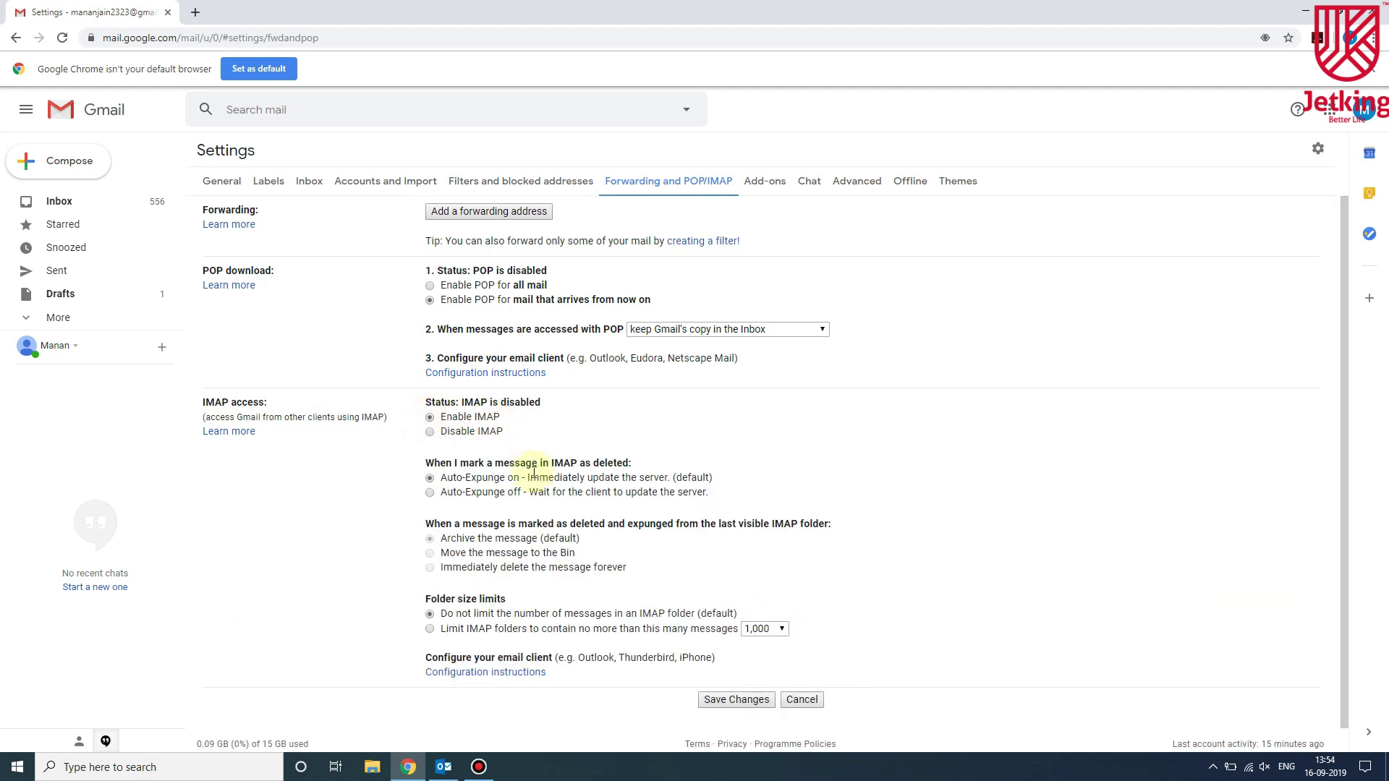
scroll(539, 491, down, 1)
click(745, 674)
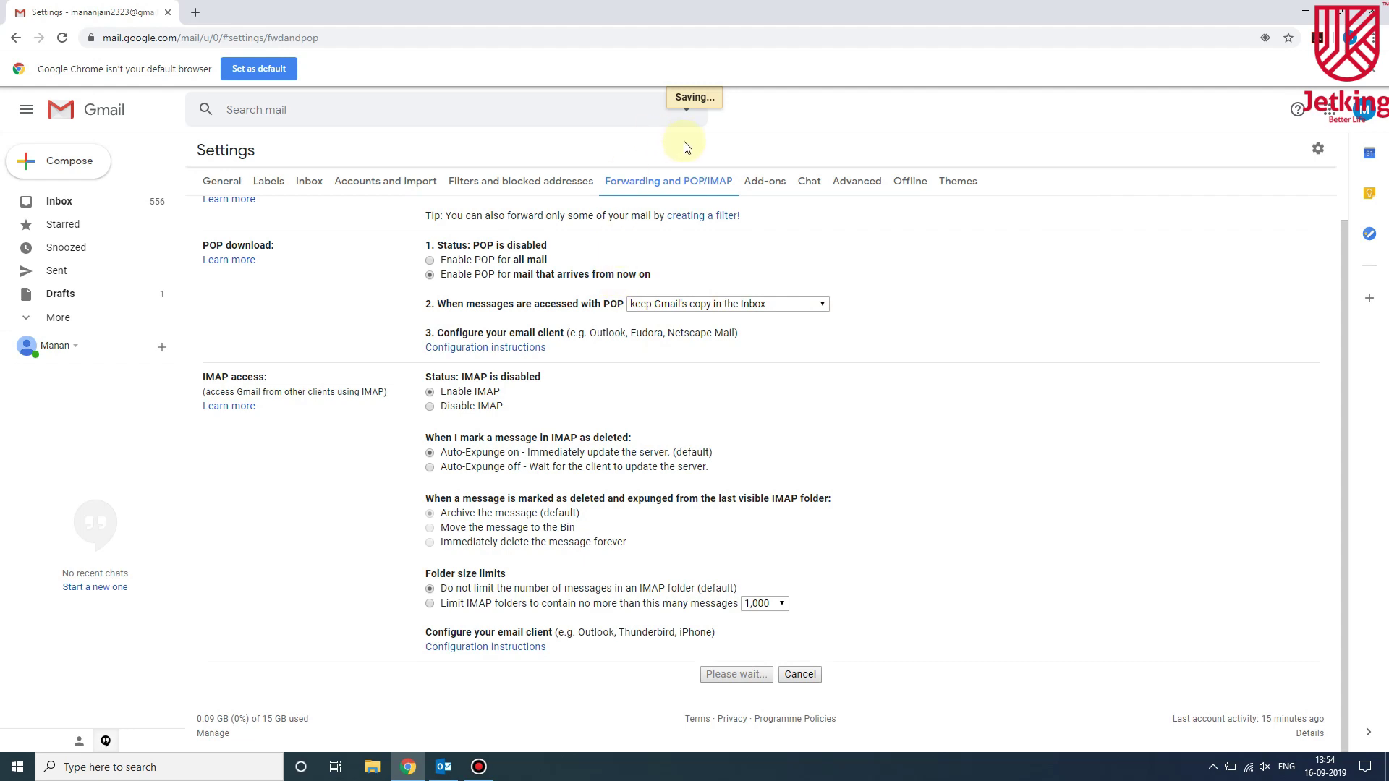
scroll(772, 369, up, 1)
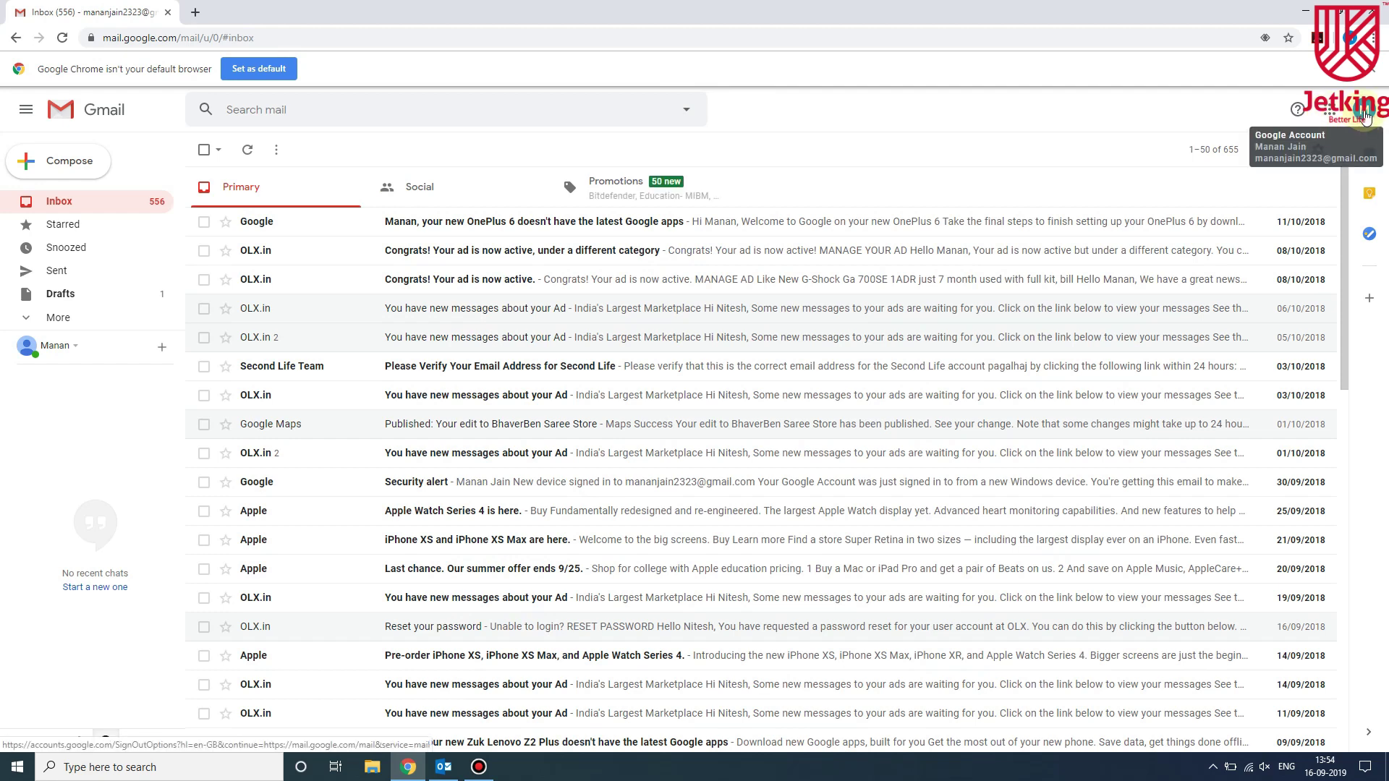
Step: Open the Google account panel from the profile avatar at the top right
click(1364, 116)
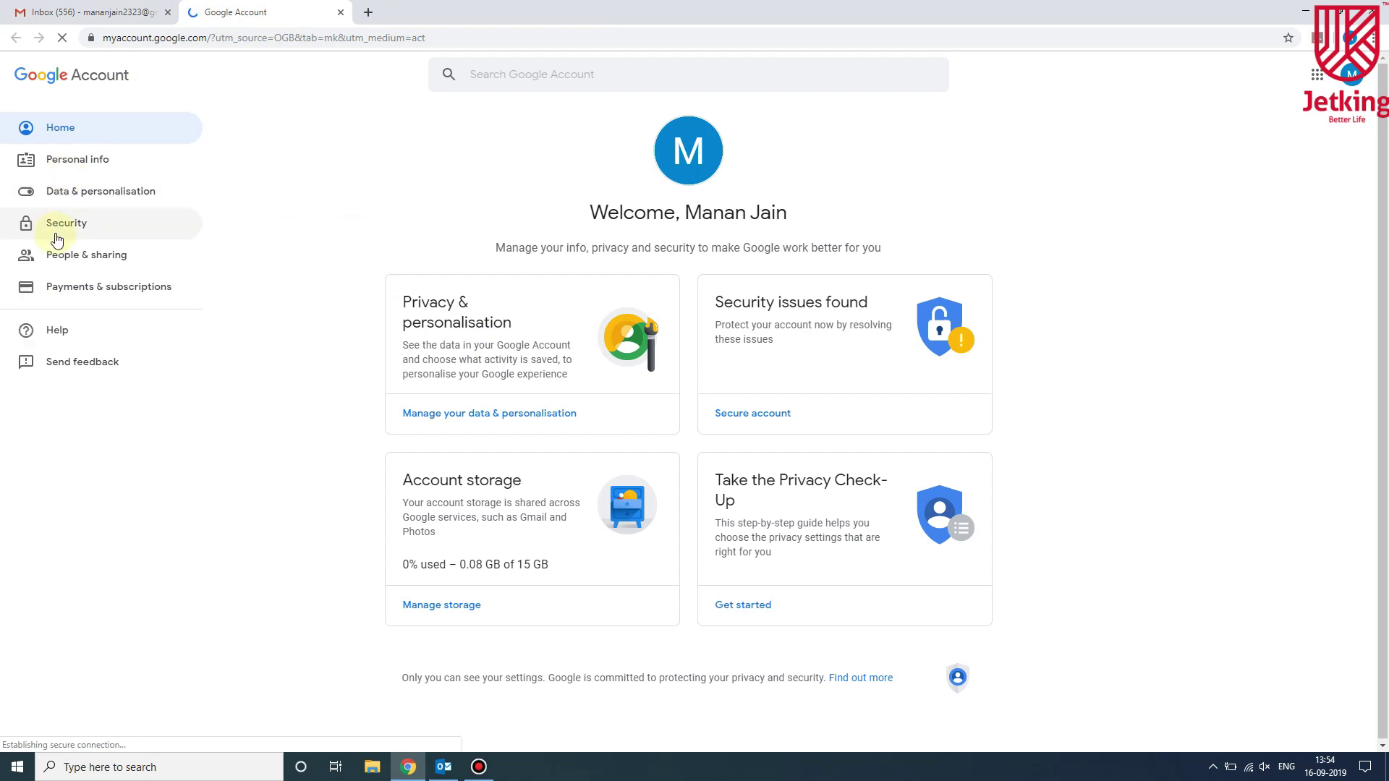
Step: Go to the Security page and find the Less secure app access card, currently Off
click(64, 225)
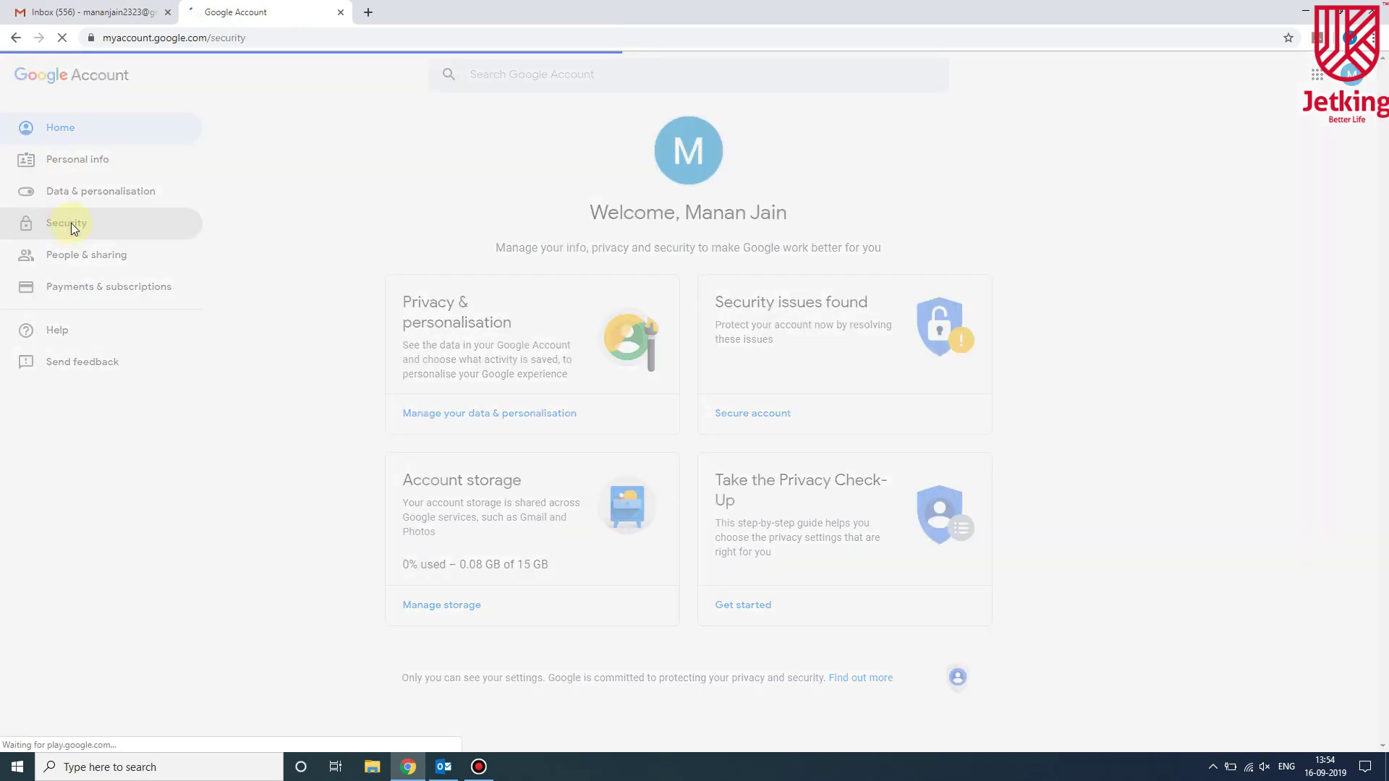
scroll(568, 344, down, 3)
scroll(569, 346, down, 2)
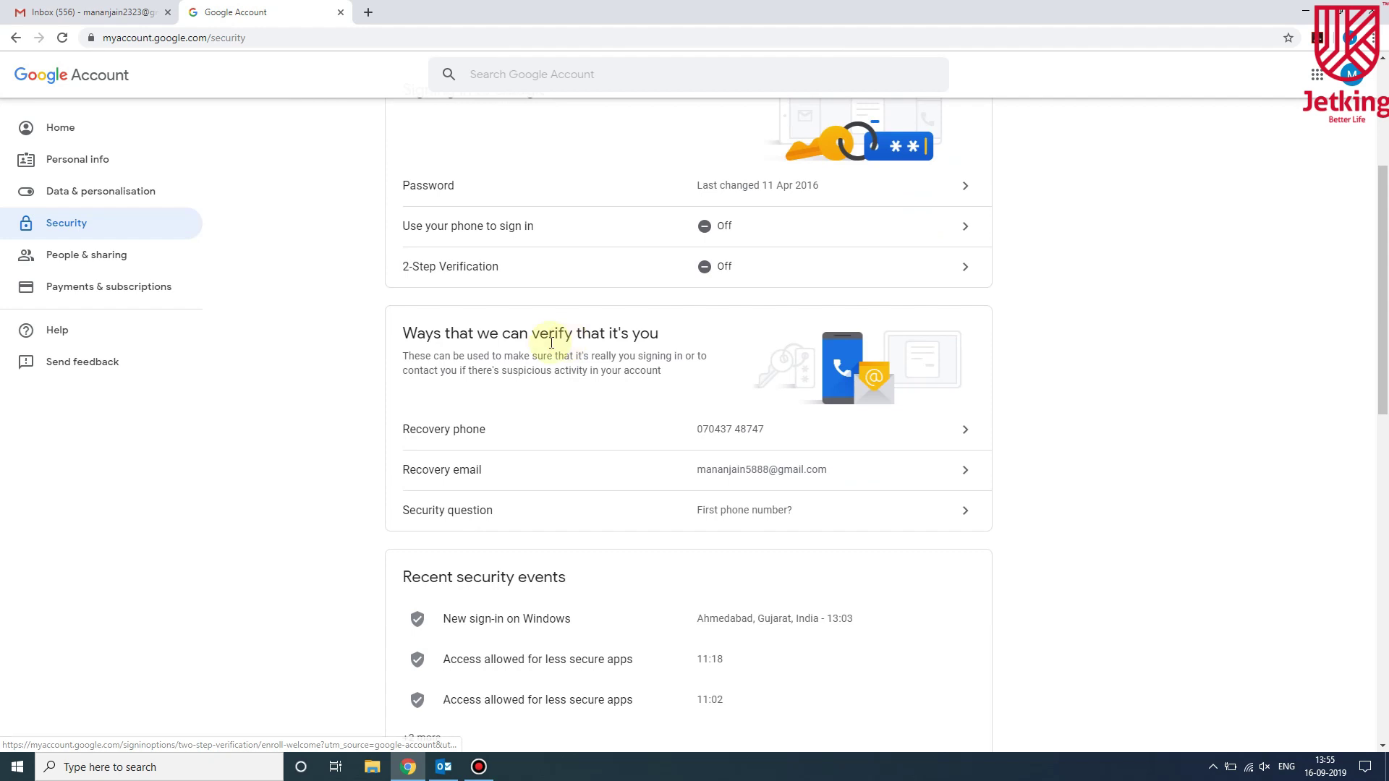
scroll(636, 350, up, 2)
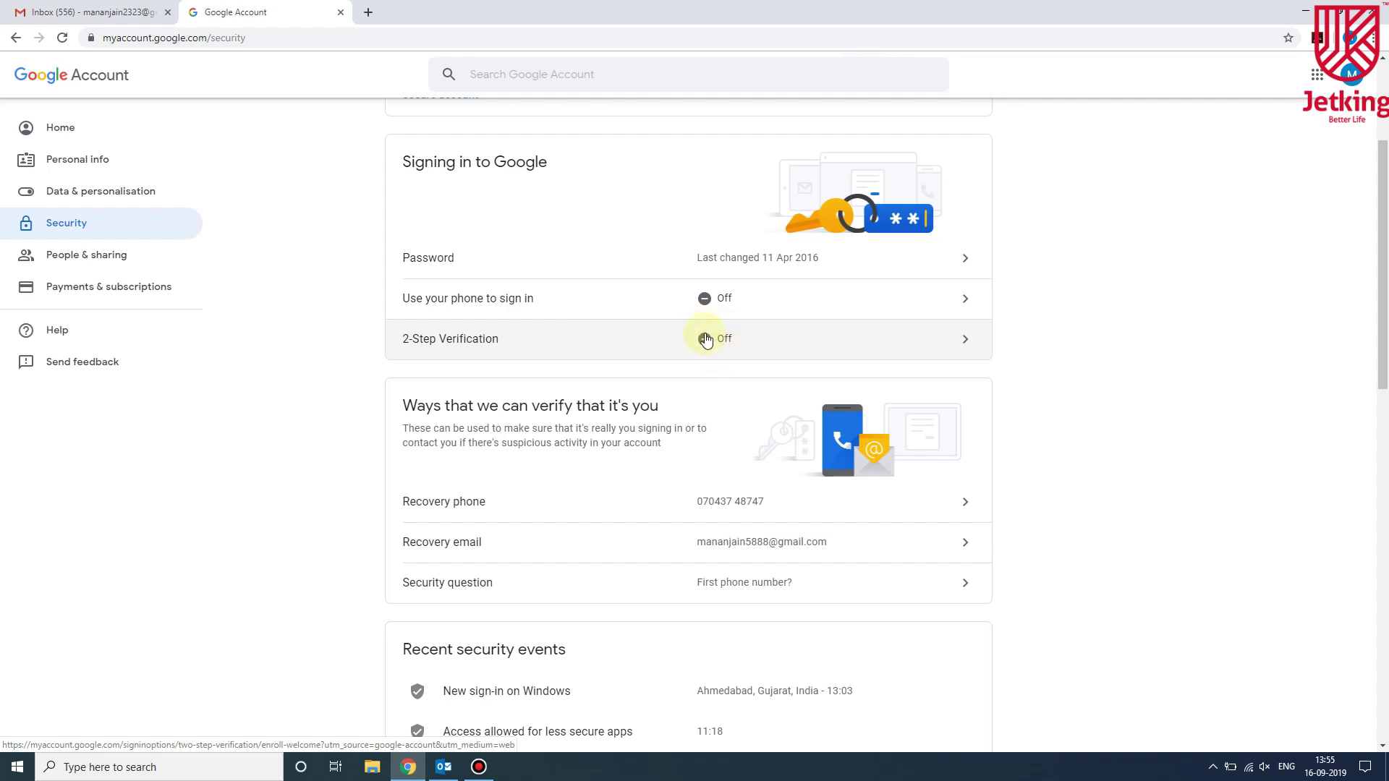
scroll(423, 371, down, 10)
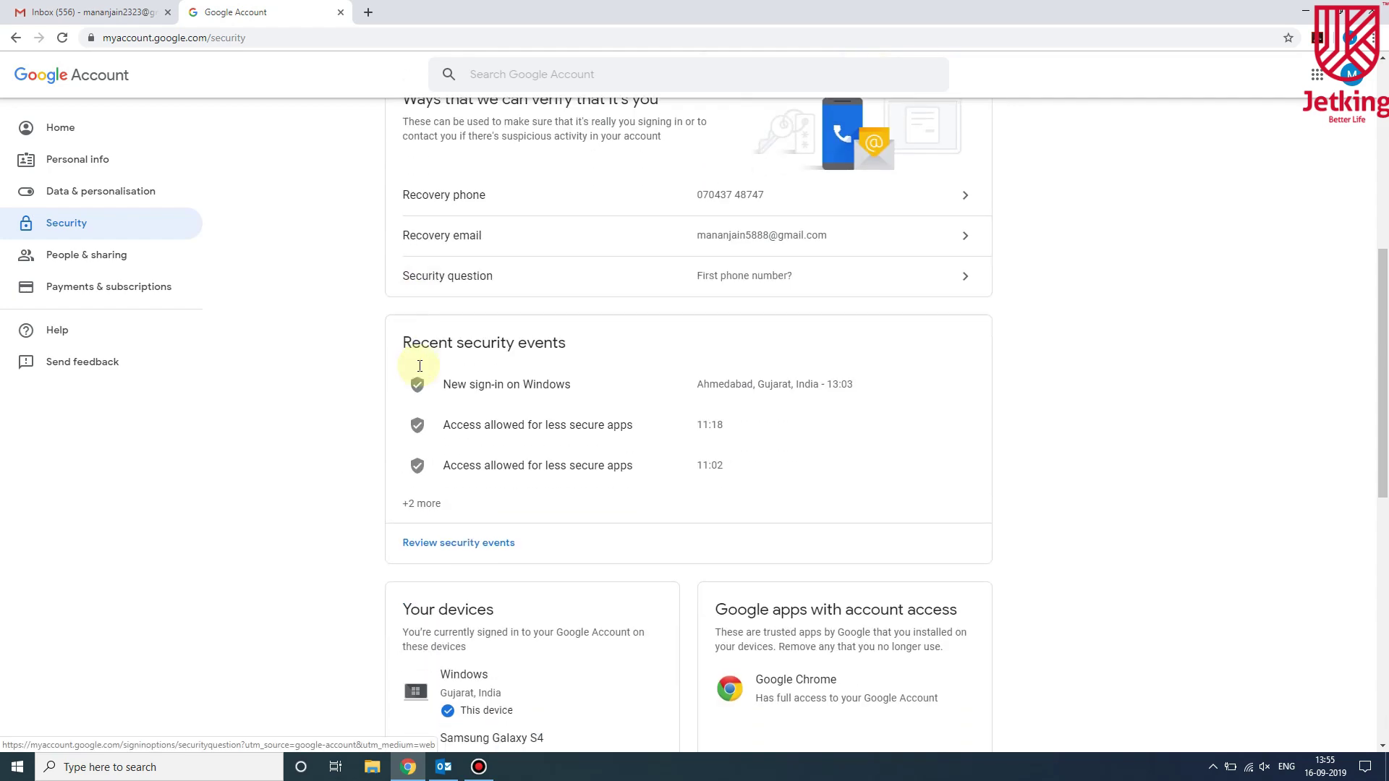
scroll(423, 370, down, 3)
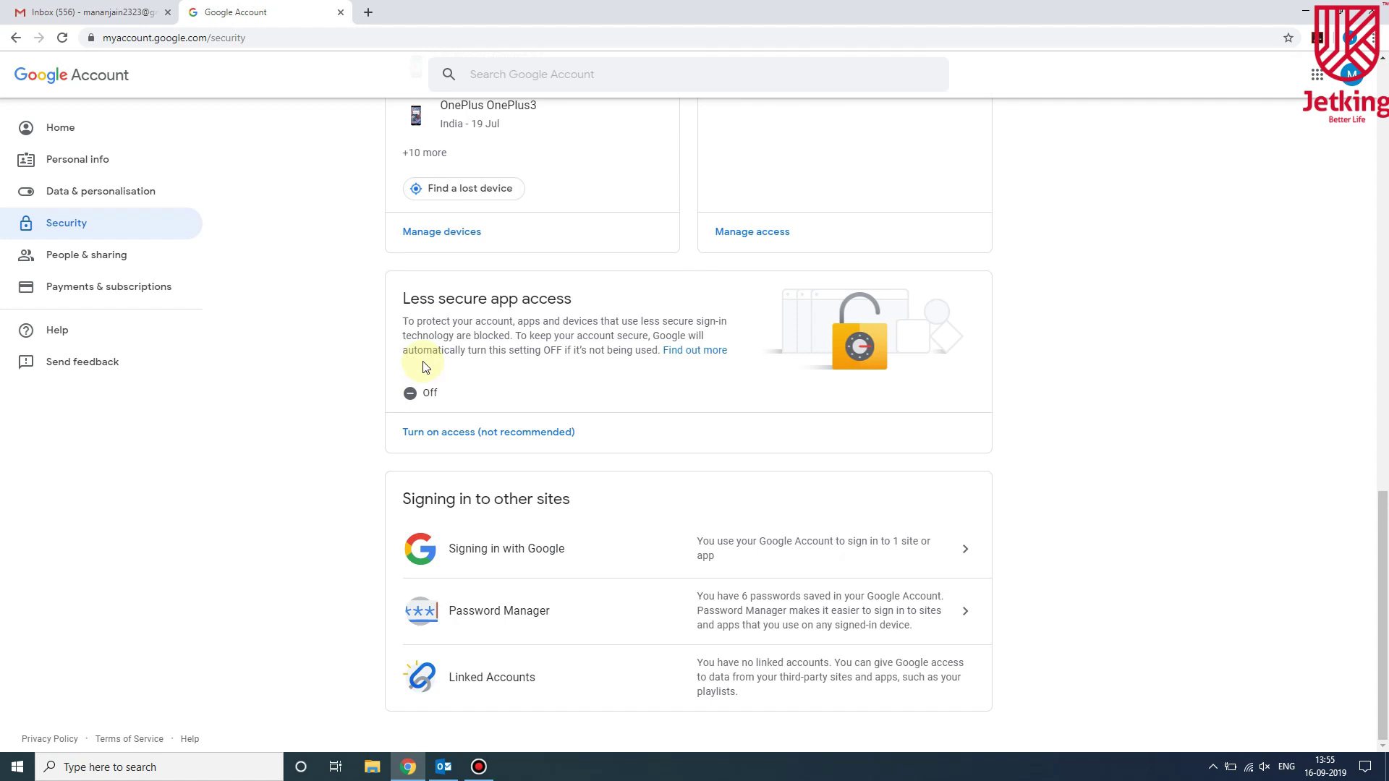
drag(402, 304, 438, 293)
click(436, 293)
click(433, 439)
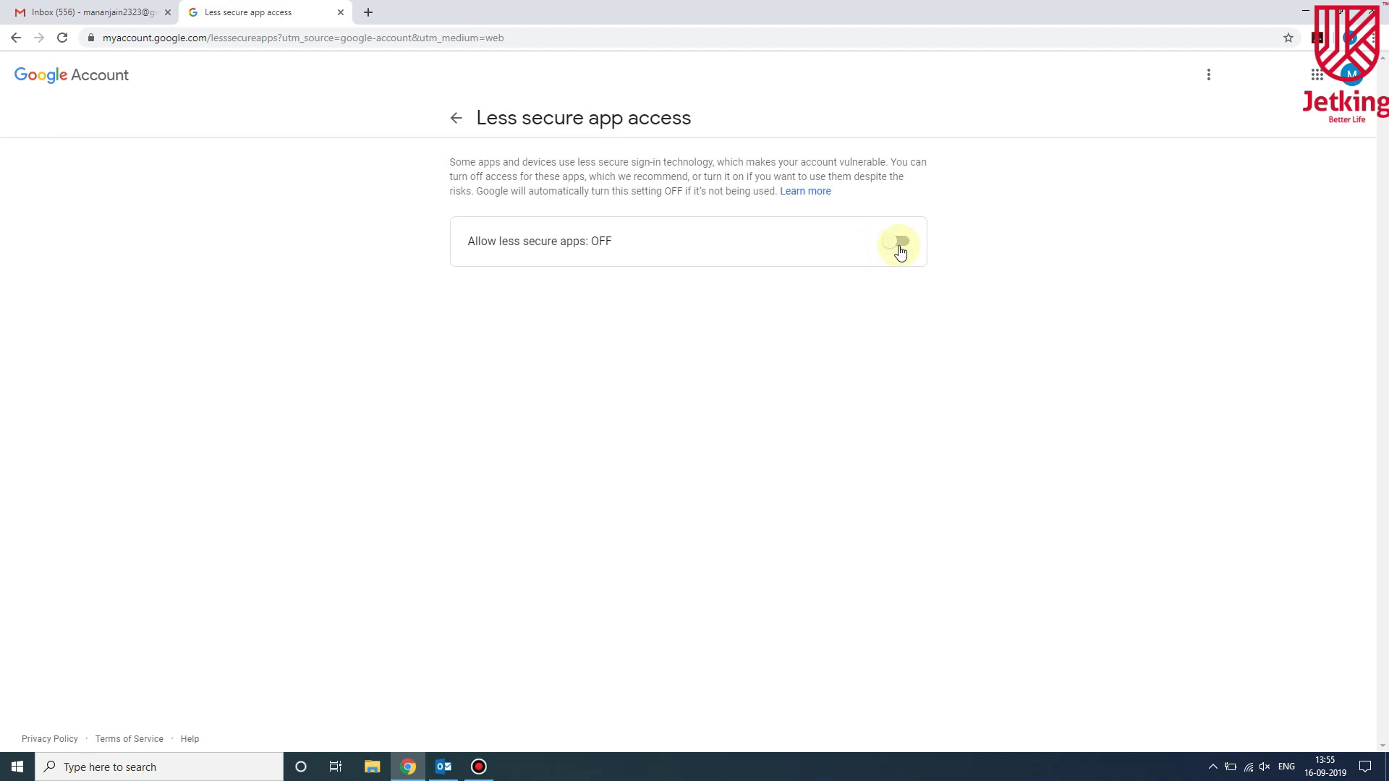
click(896, 245)
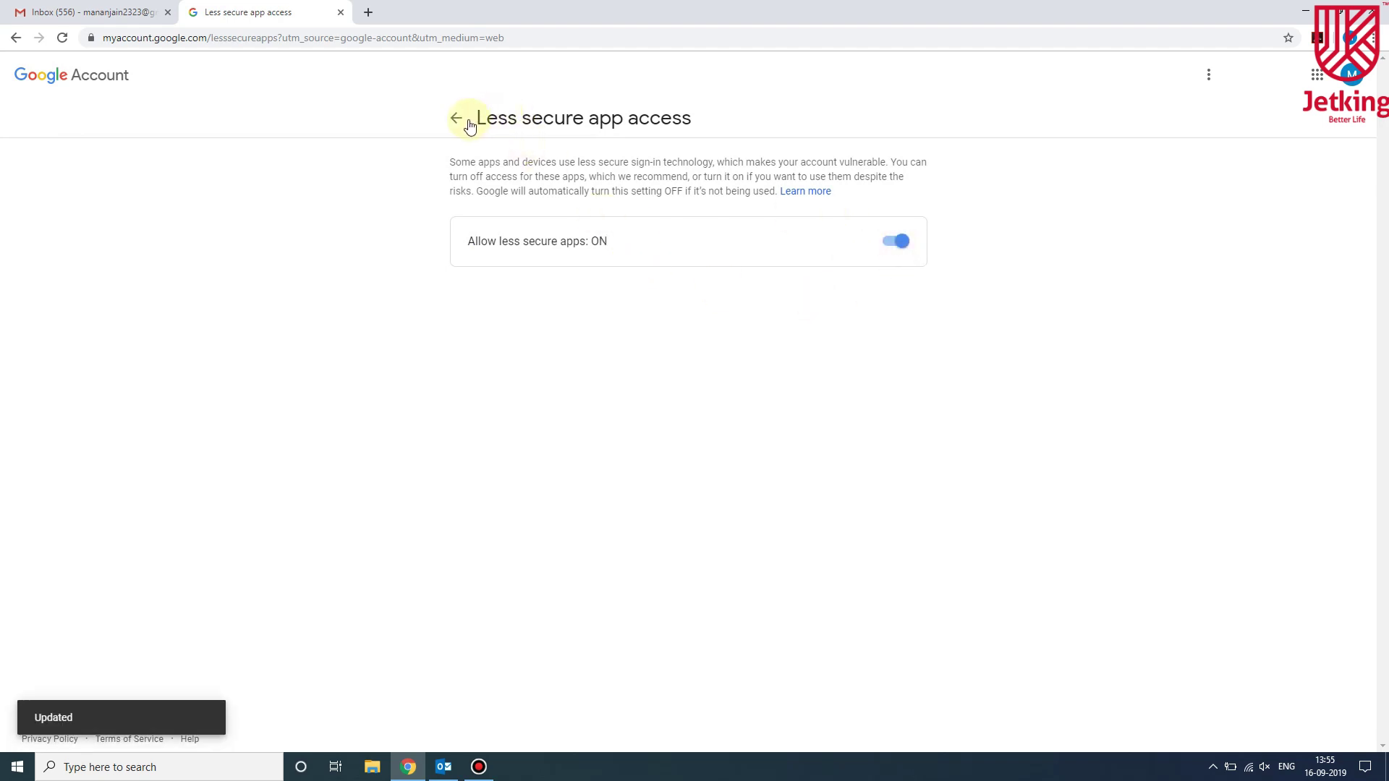
drag(478, 118, 693, 120)
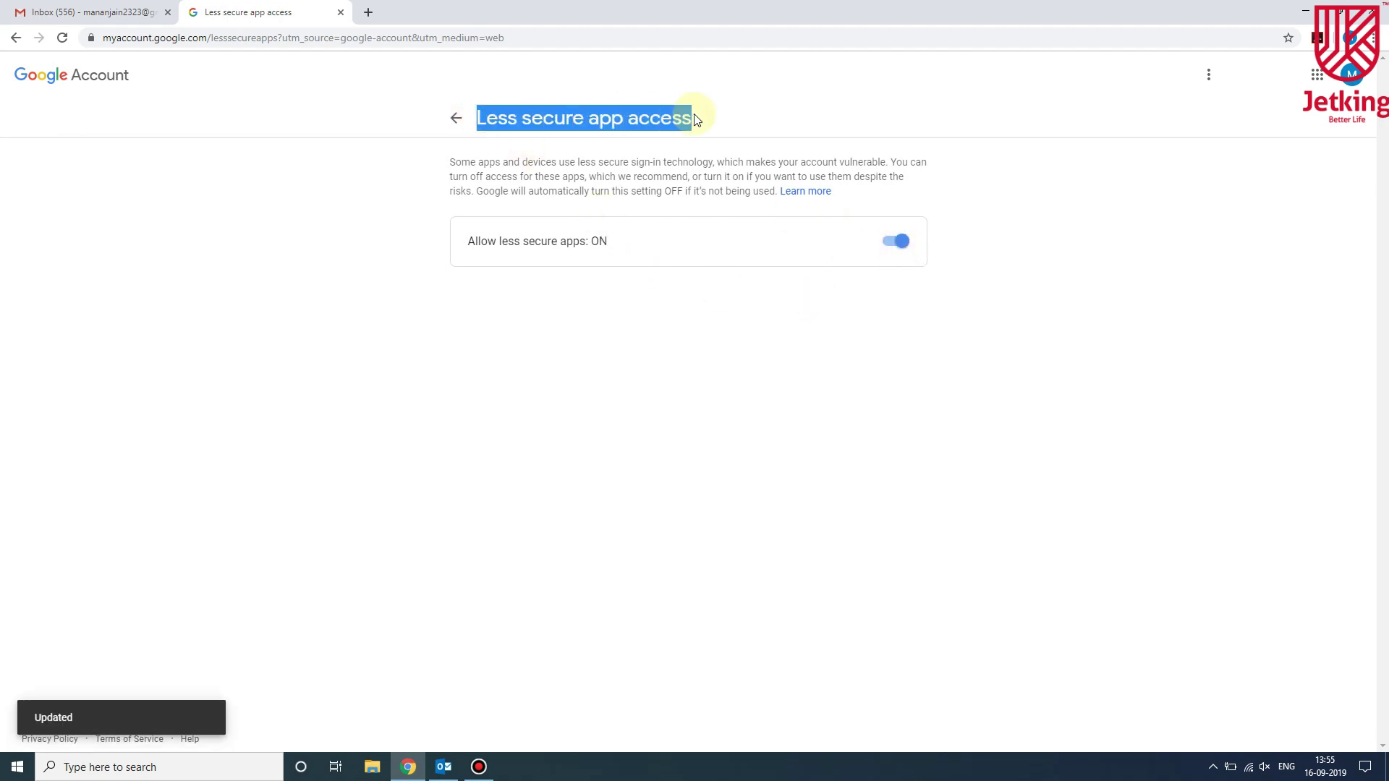
click(694, 119)
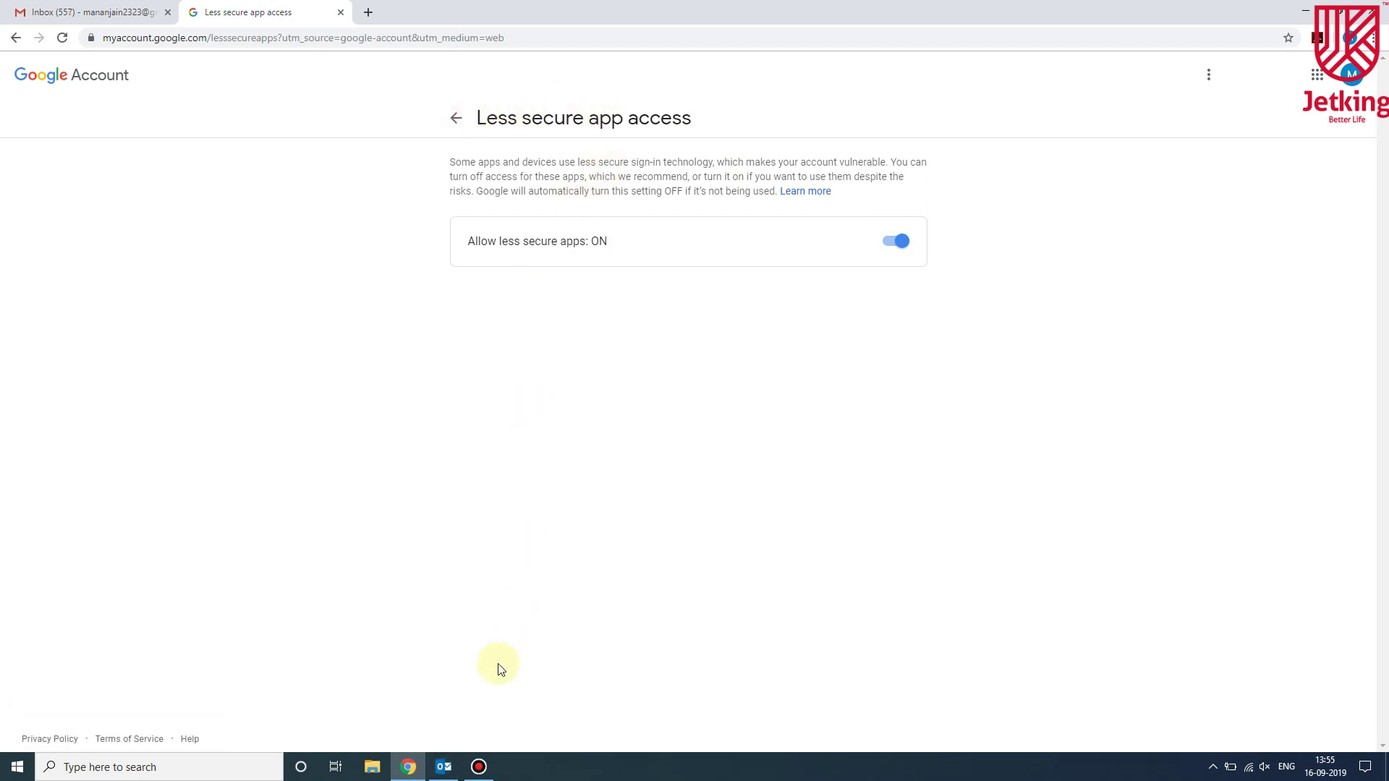
click(443, 767)
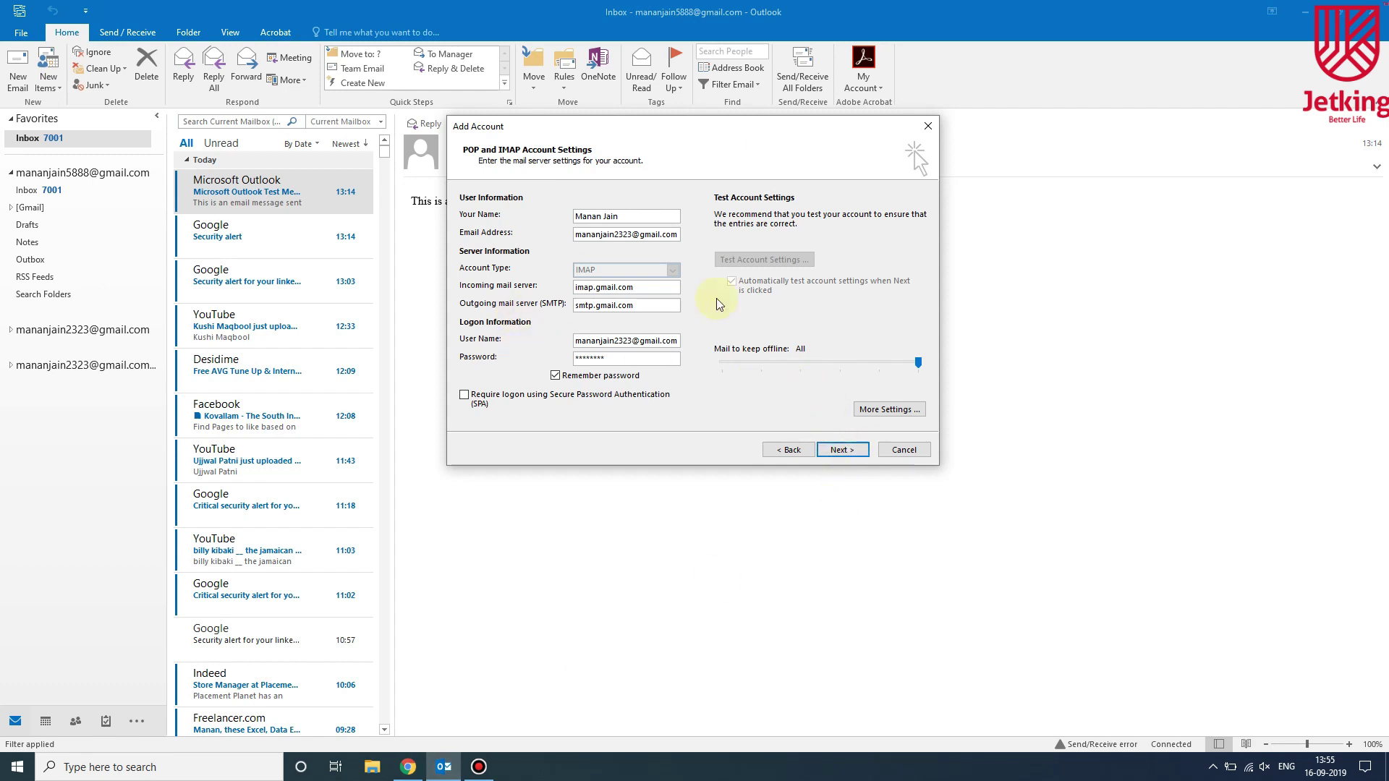
Step: In More Settings, make the outgoing SMTP server require authentication
click(888, 409)
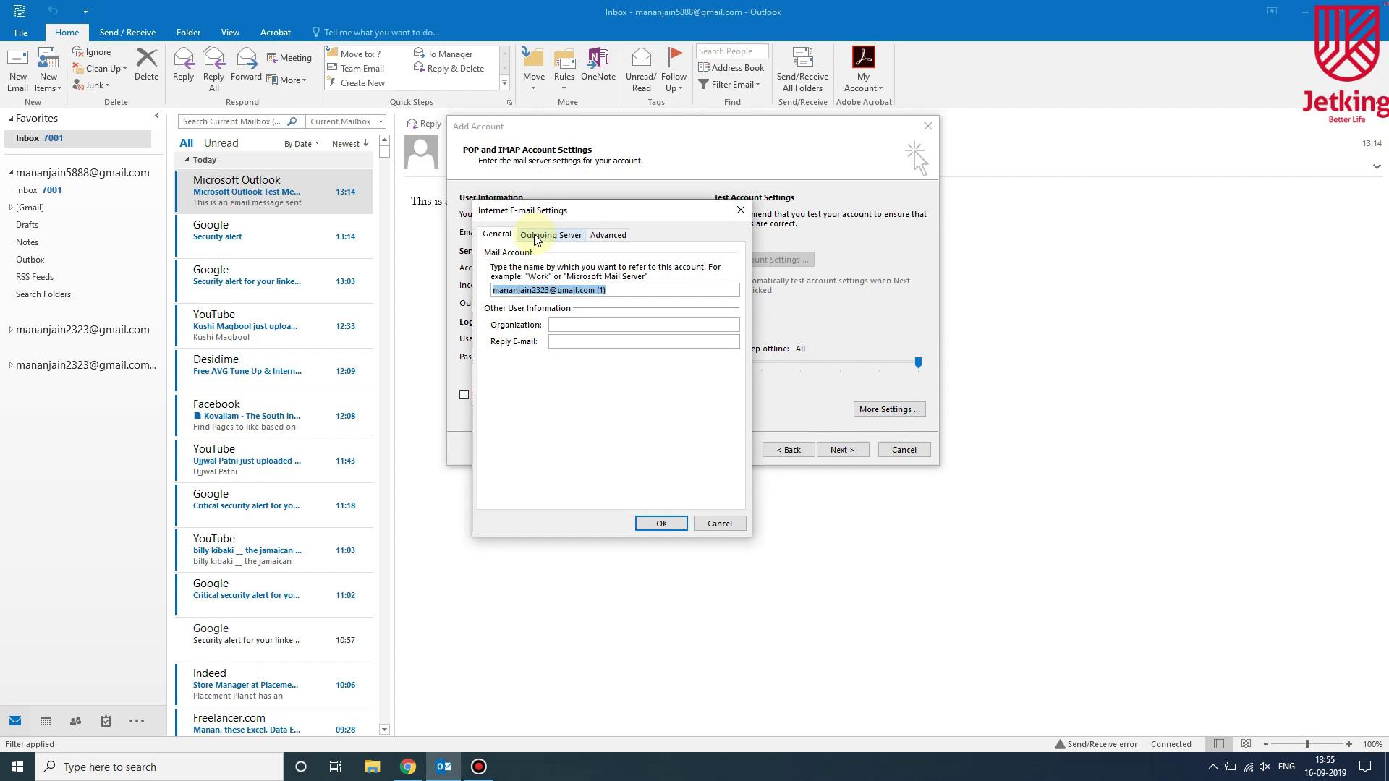
click(553, 236)
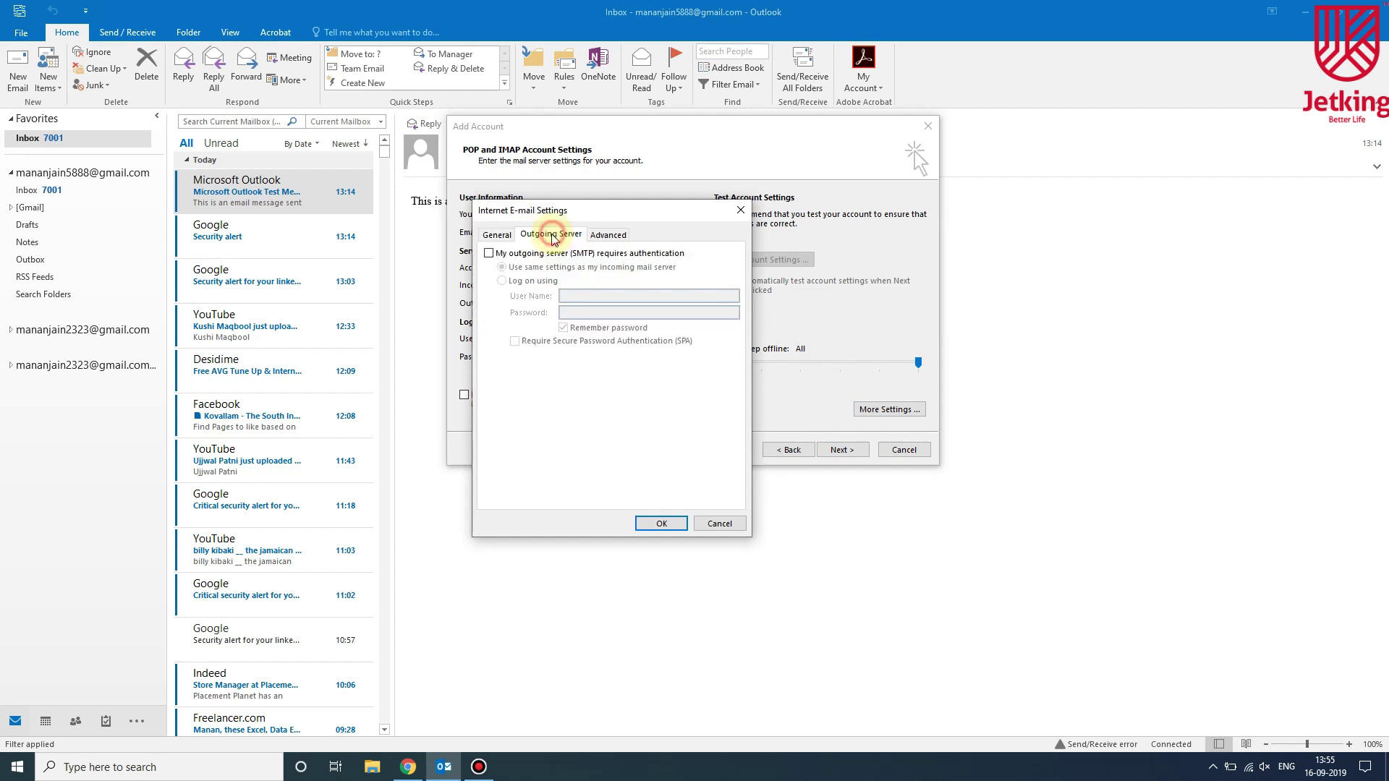
click(488, 253)
Step: Set incoming IMAP to SSL on port 993 and outgoing SMTP to SSL on port 465
click(609, 235)
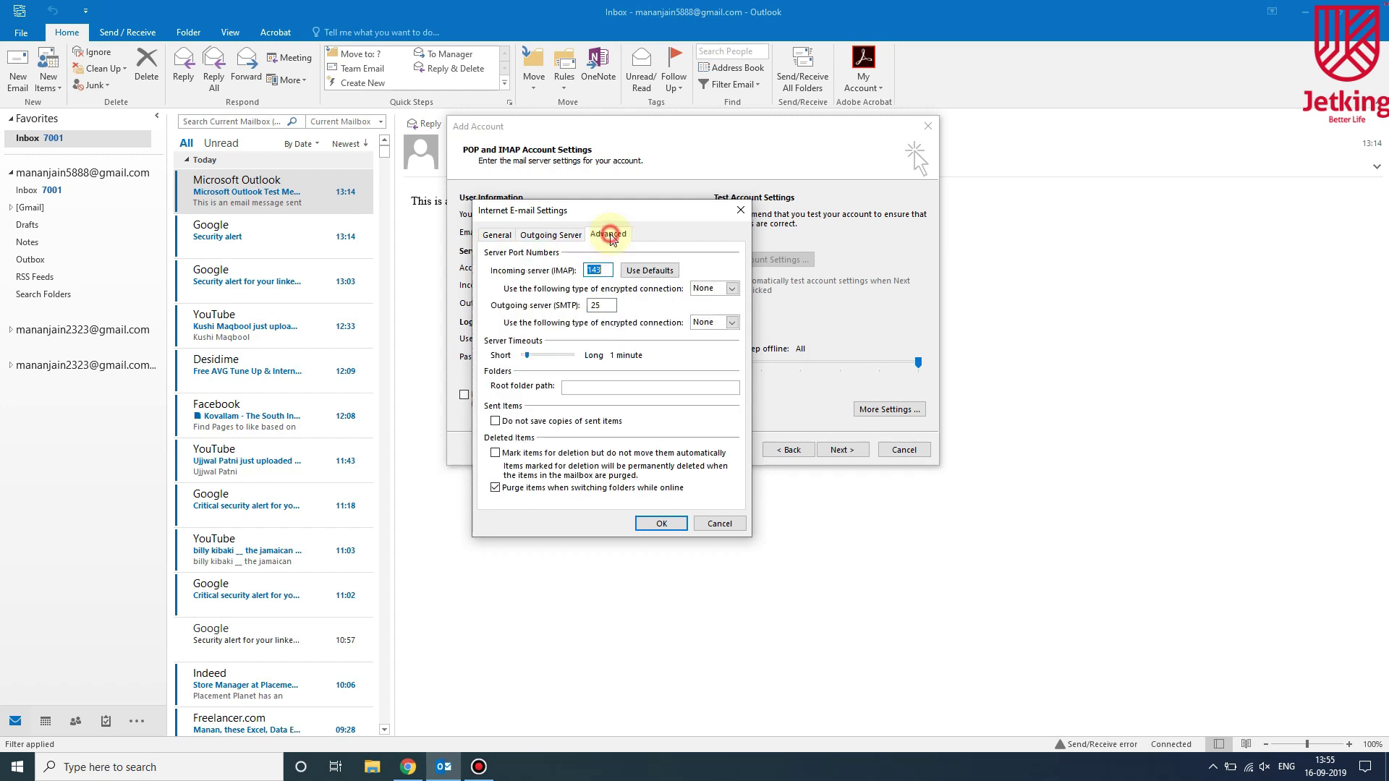
click(708, 291)
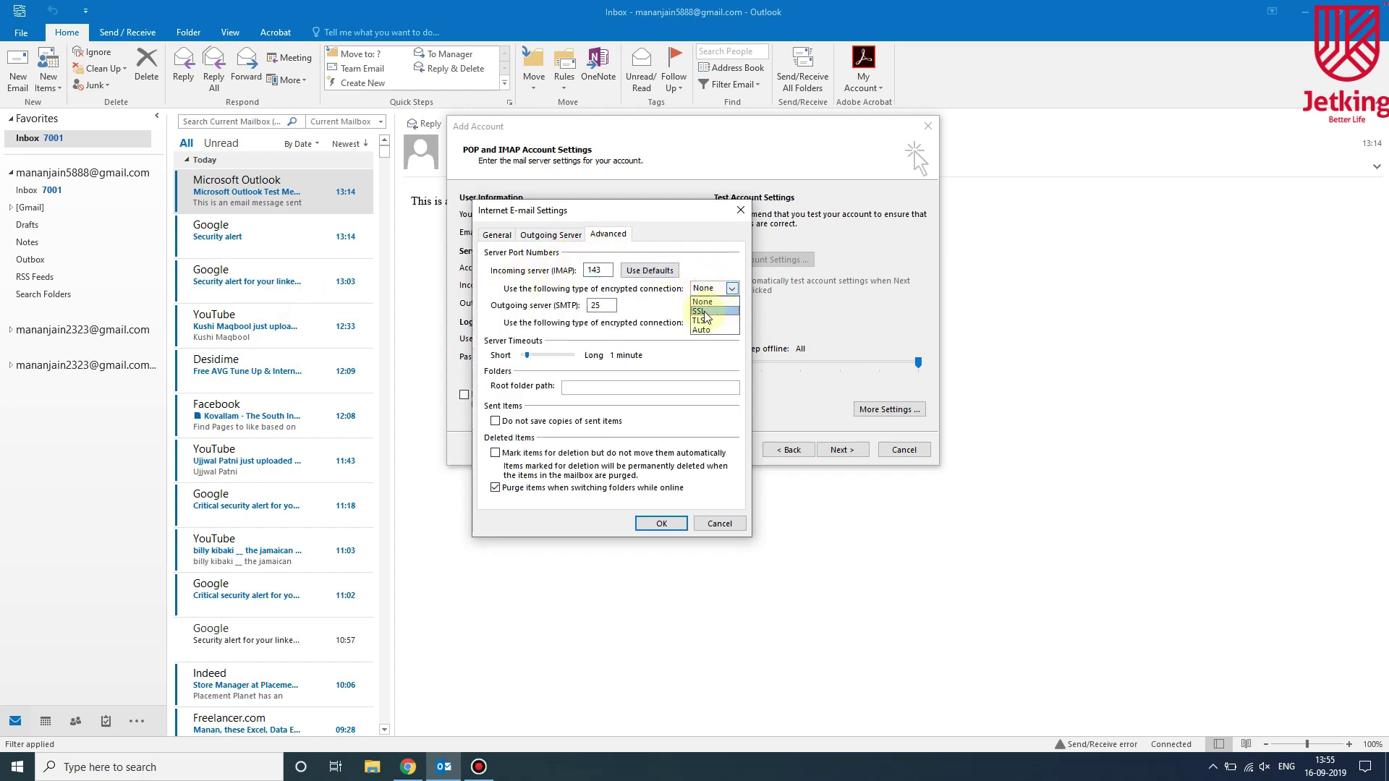
click(699, 313)
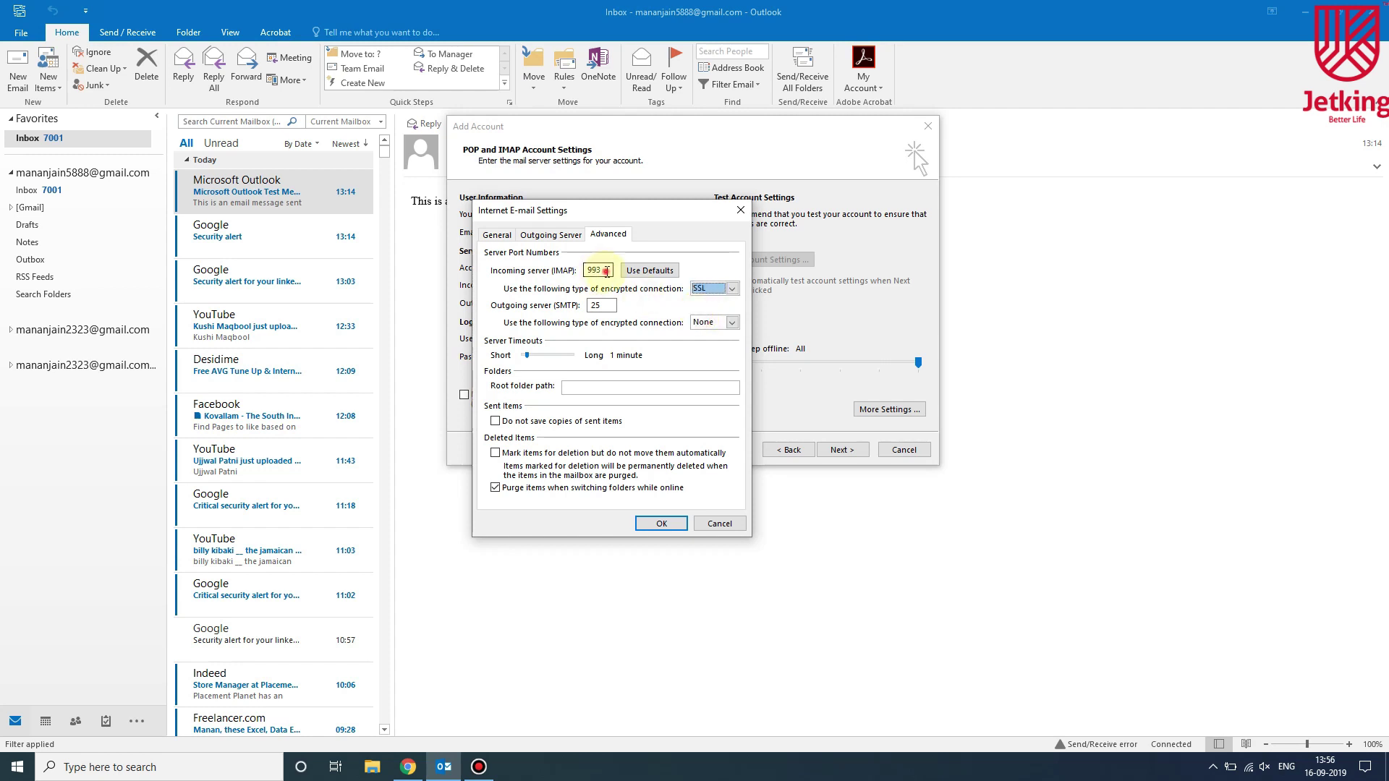
drag(607, 271, 568, 275)
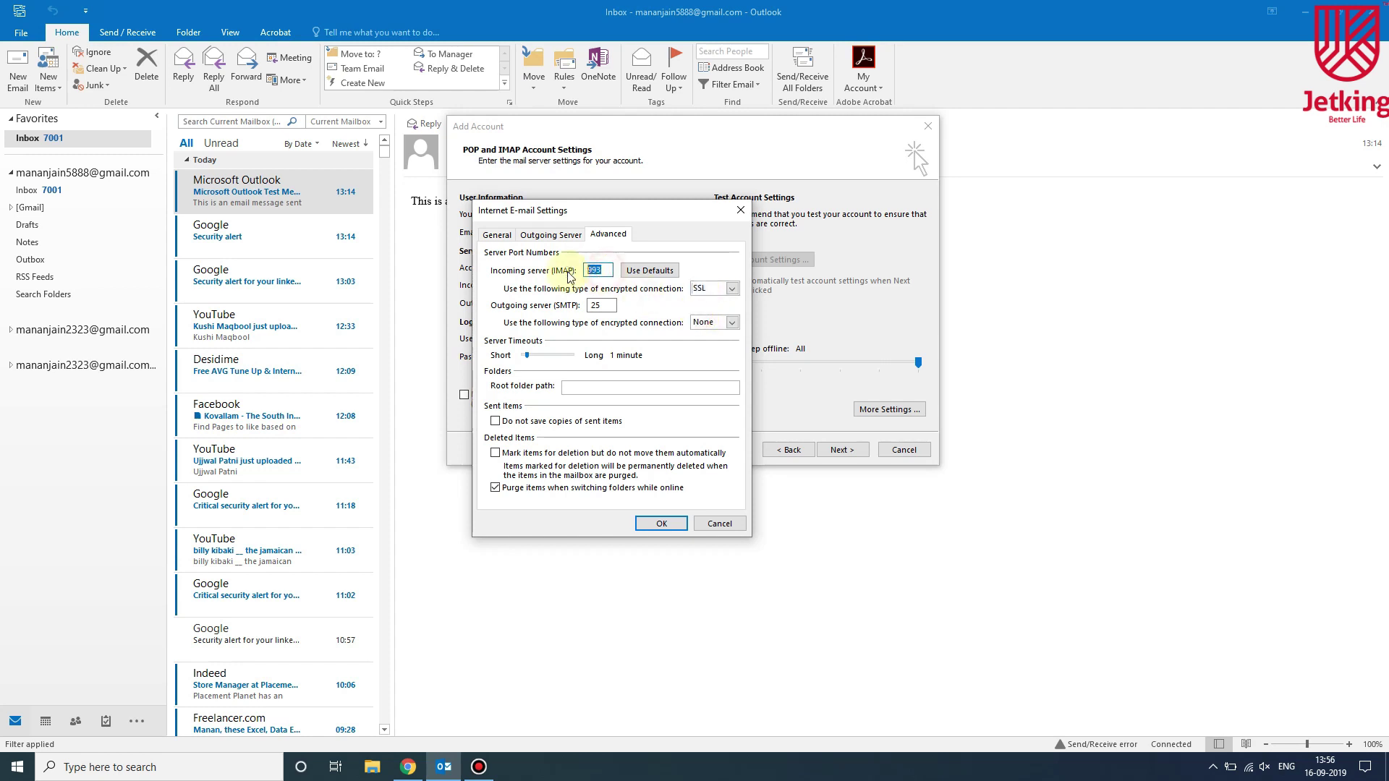
click(714, 324)
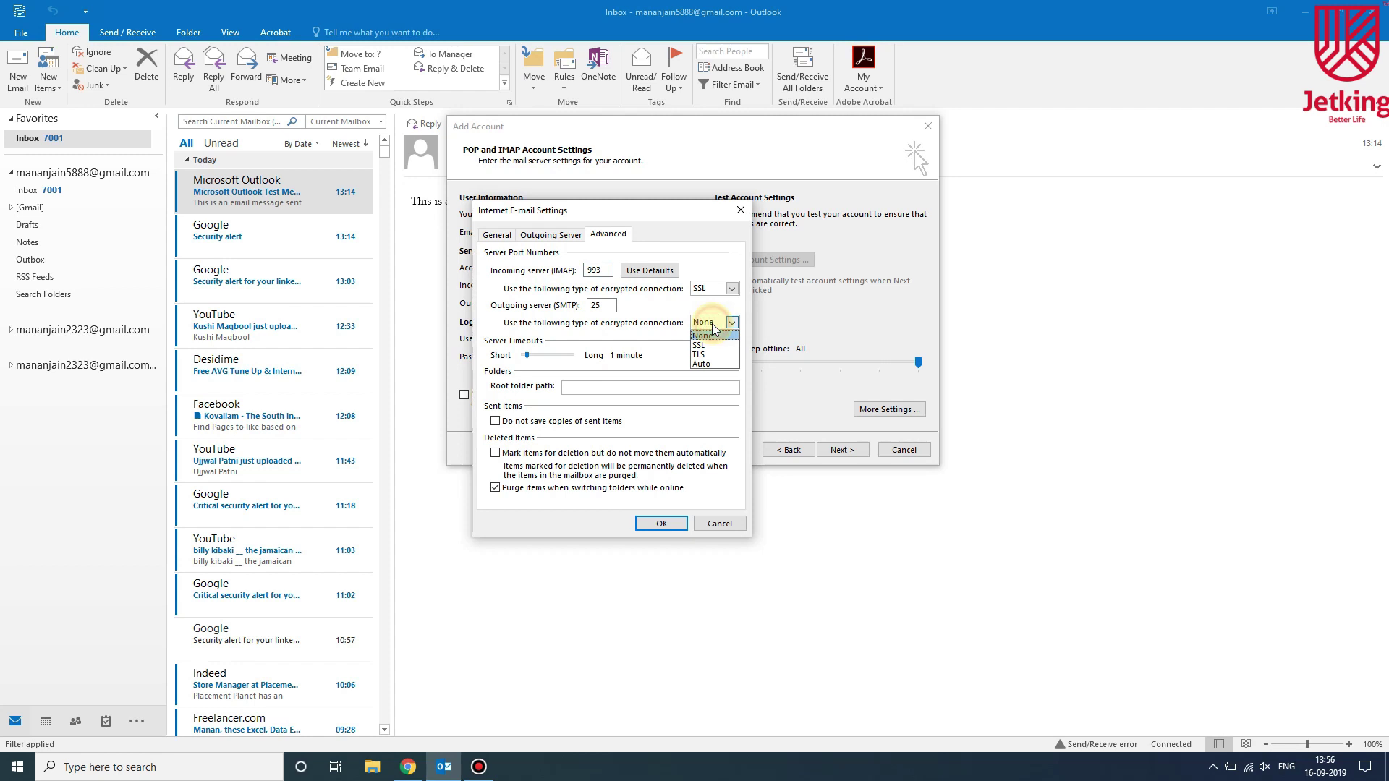
click(702, 344)
drag(609, 306, 537, 310)
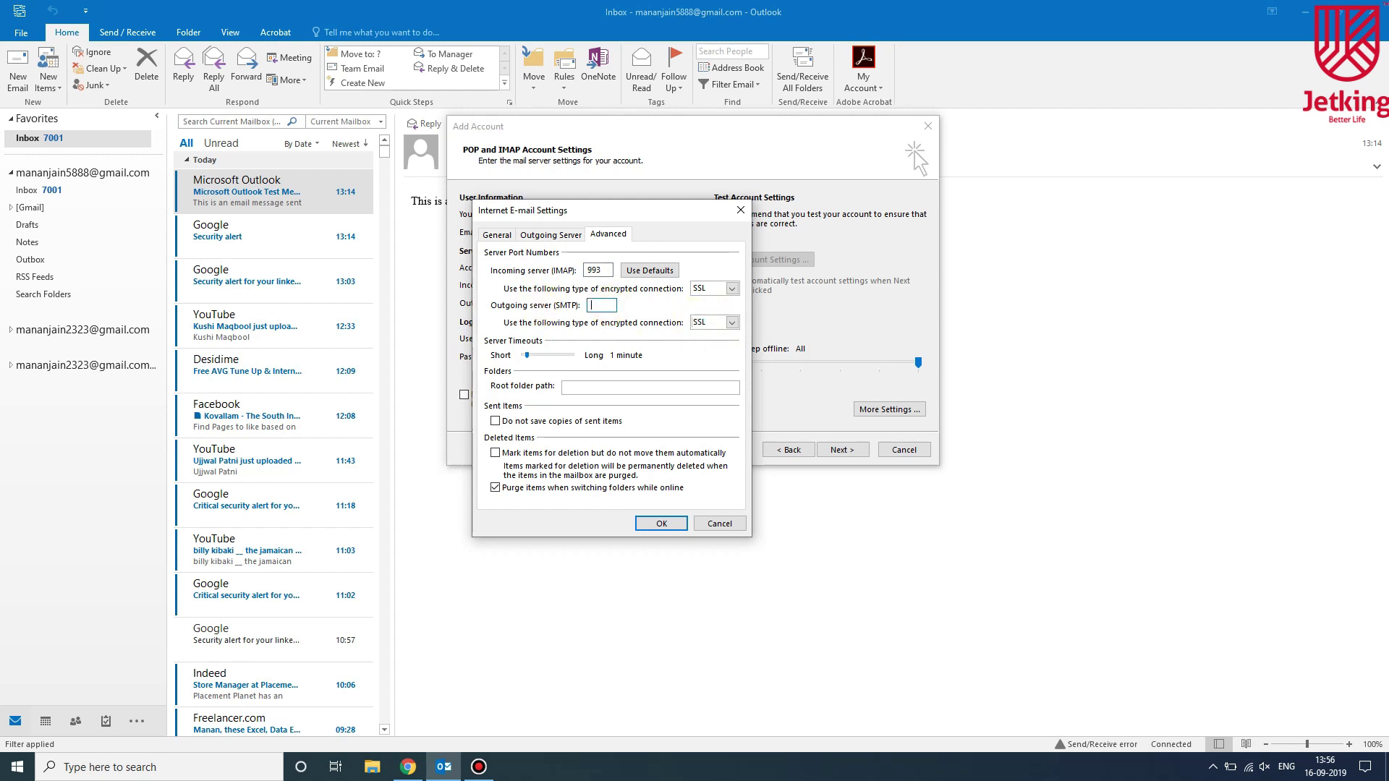
text(465)
click(661, 523)
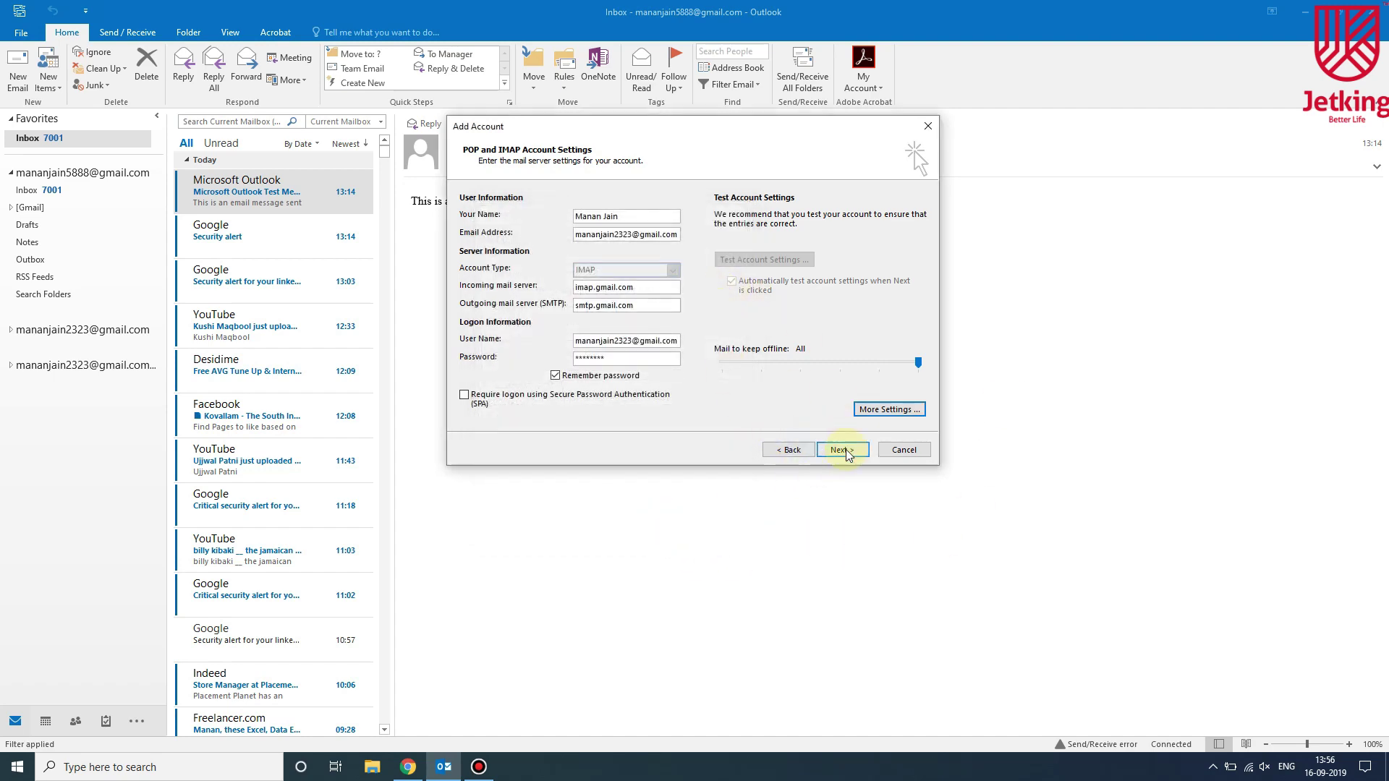
Step: Run the account test until IMAP login and the test message both succeed, then finish setup
click(842, 450)
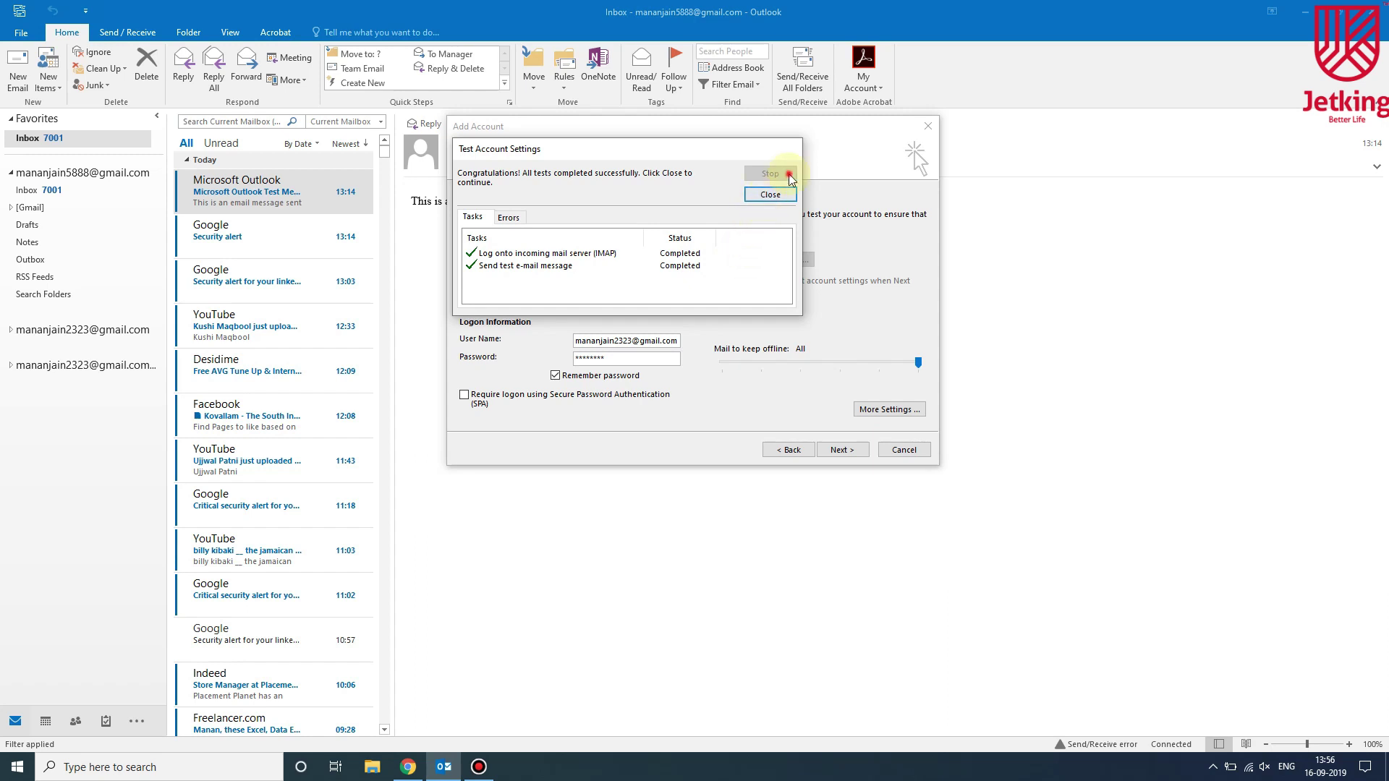
click(769, 195)
click(841, 448)
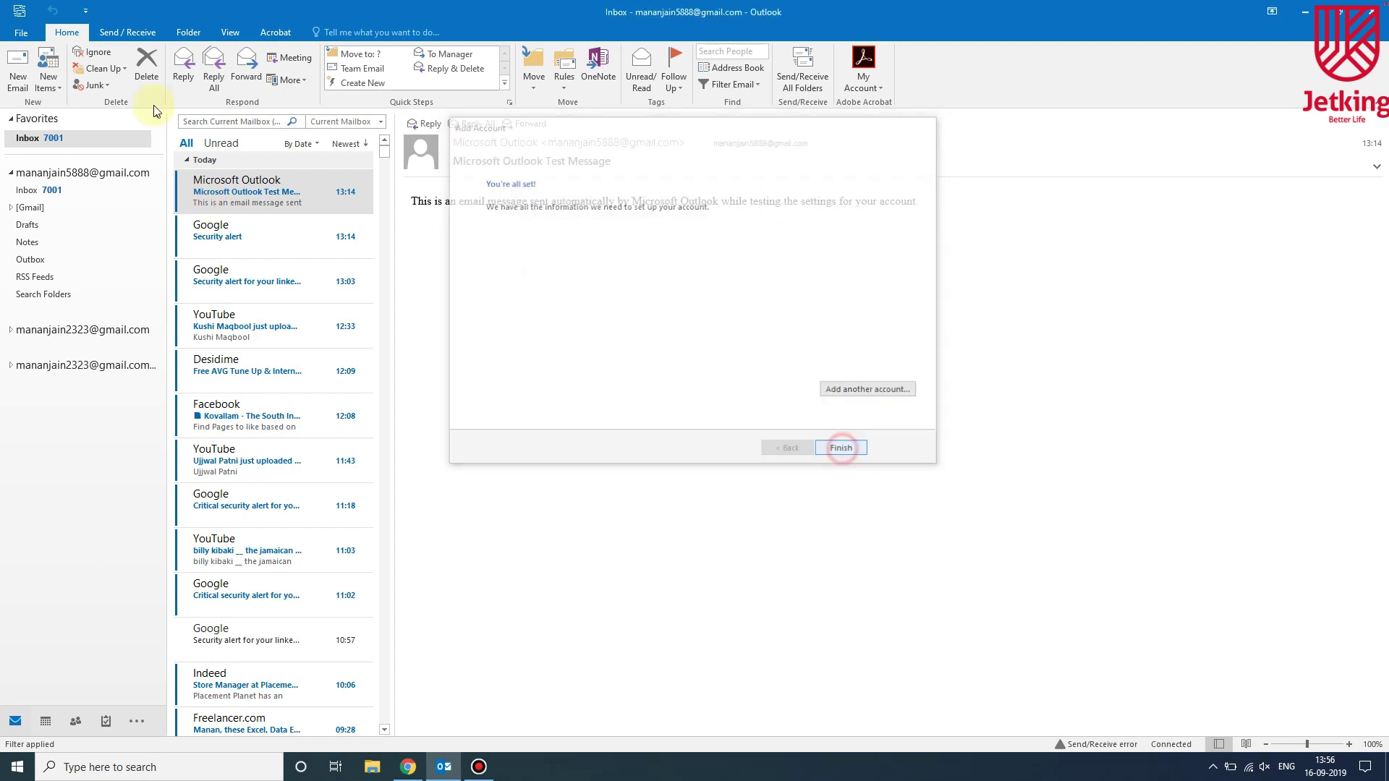
Step: Open and discard a blank new email, then expand Sync Issues to show Local Failures
click(19, 80)
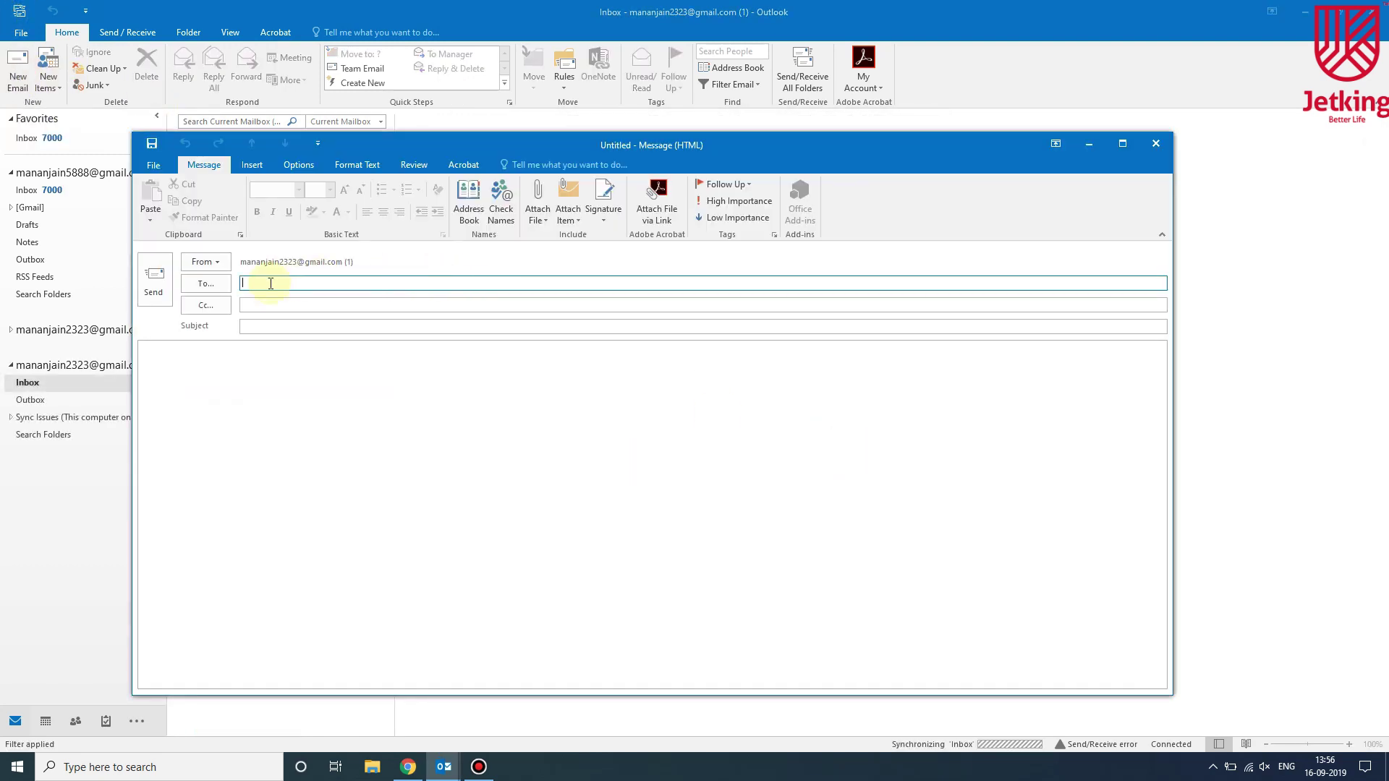
click(1161, 147)
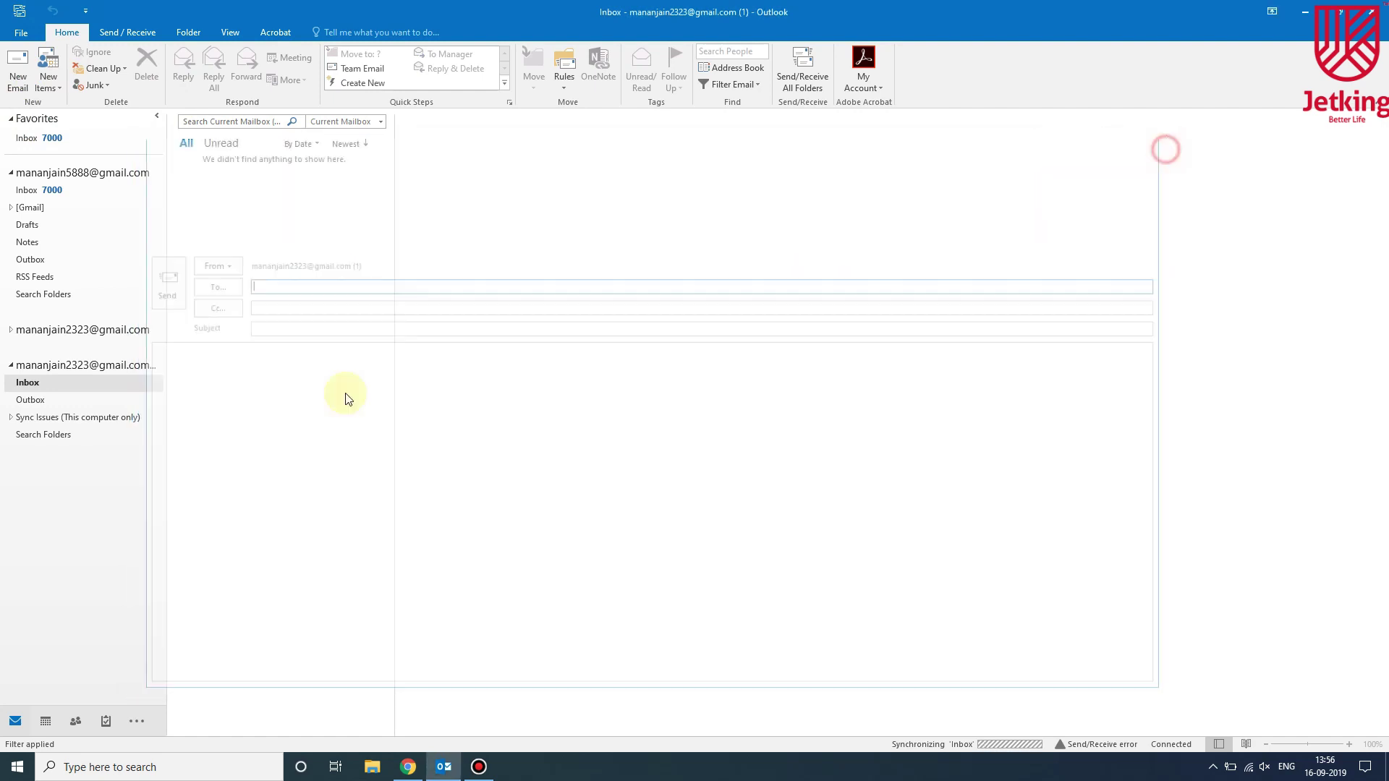
click(11, 419)
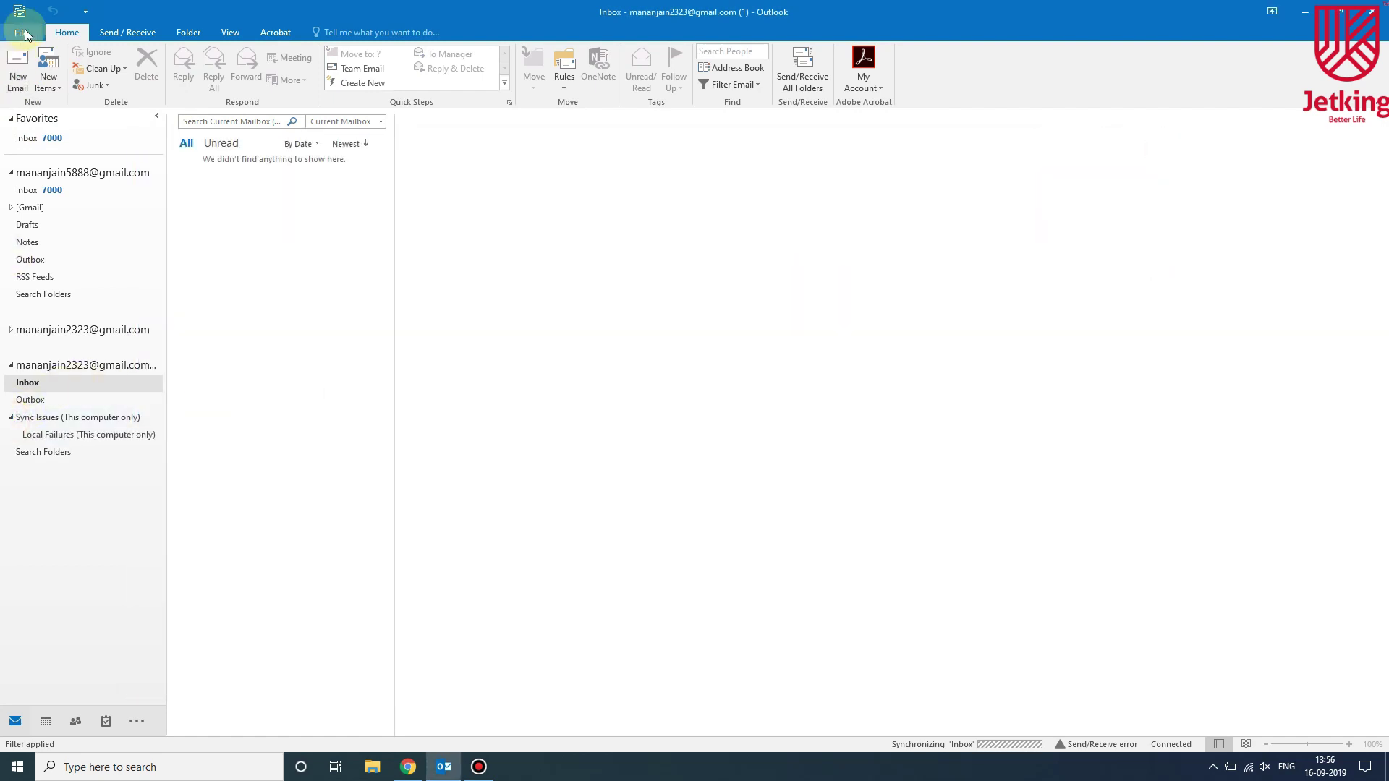